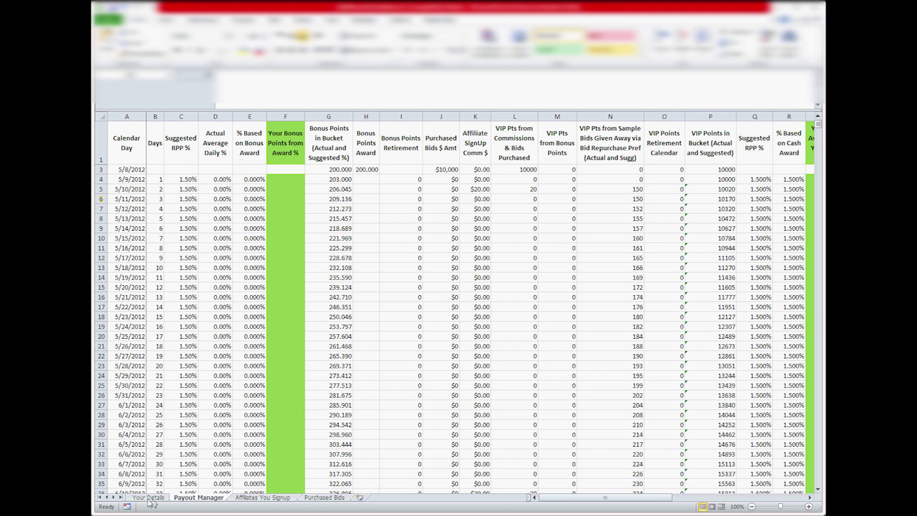
# Flip between Your Details and Payout Manager, scroll Payout Manager, then open Affiliates You Signup.
pyautogui.click(149, 498)
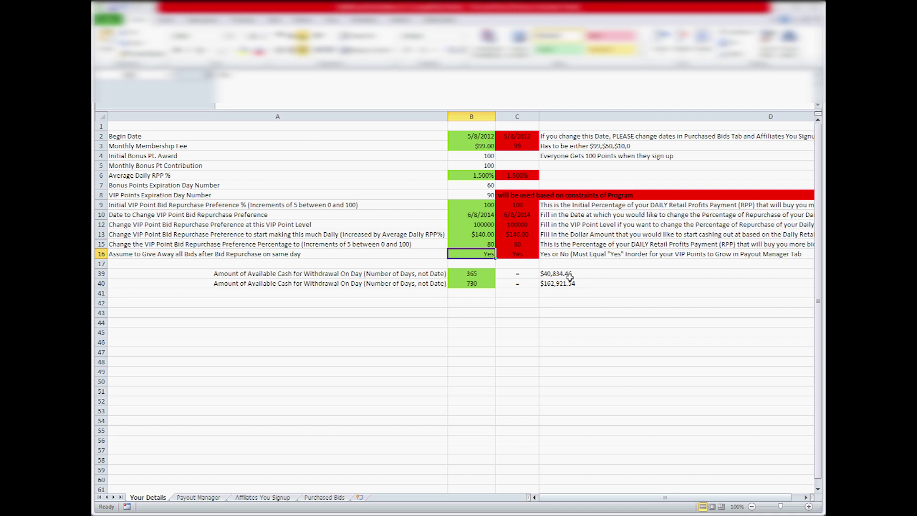
pyautogui.click(202, 499)
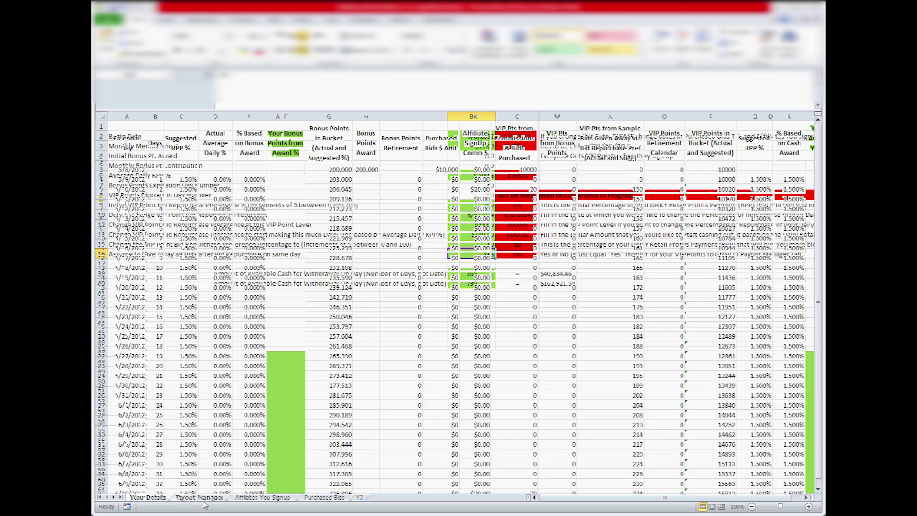
pyautogui.click(154, 500)
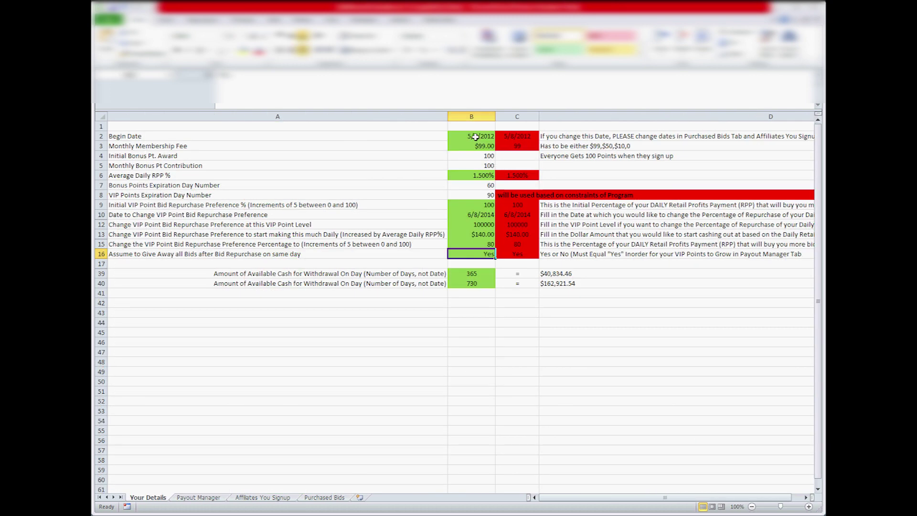
pyautogui.click(210, 499)
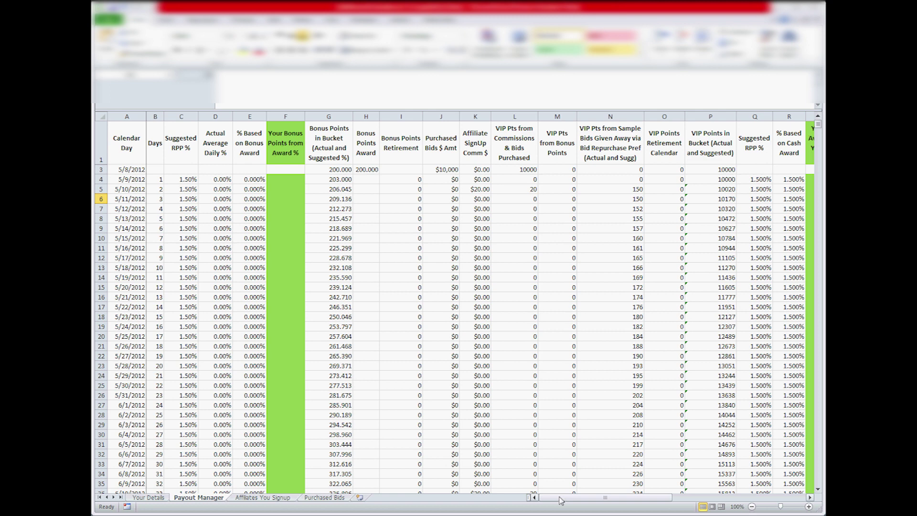
pyautogui.moveTo(562, 499)
pyautogui.mouseDown()
pyautogui.moveTo(592, 499)
pyautogui.moveTo(549, 498)
pyautogui.mouseUp()
pyautogui.moveTo(818, 125)
pyautogui.mouseDown()
pyautogui.moveTo(813, 267)
pyautogui.moveTo(780, 475)
pyautogui.moveTo(812, 119)
pyautogui.mouseUp()
pyautogui.click(255, 498)
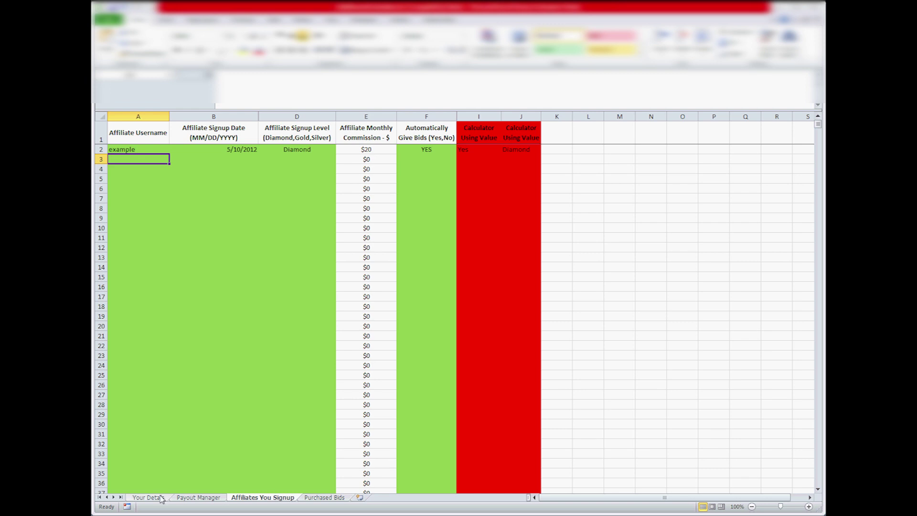
# Show the Purchased Bids sheet's example row: 5/8/2012, $10,000 purchase, bids given away.
pyautogui.click(334, 498)
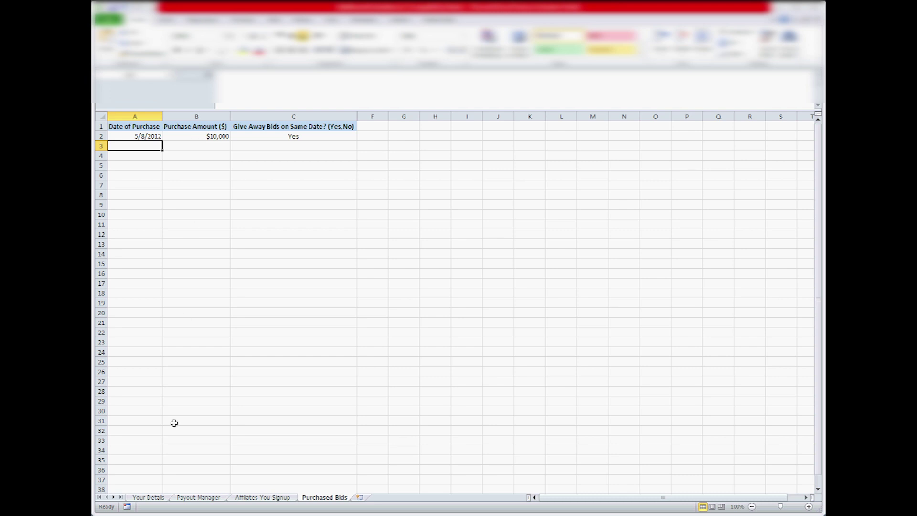
# Compare the 5/8/2012 Begin Date on Your Details with Payout Manager and Purchased Bids.
pyautogui.press('Up')
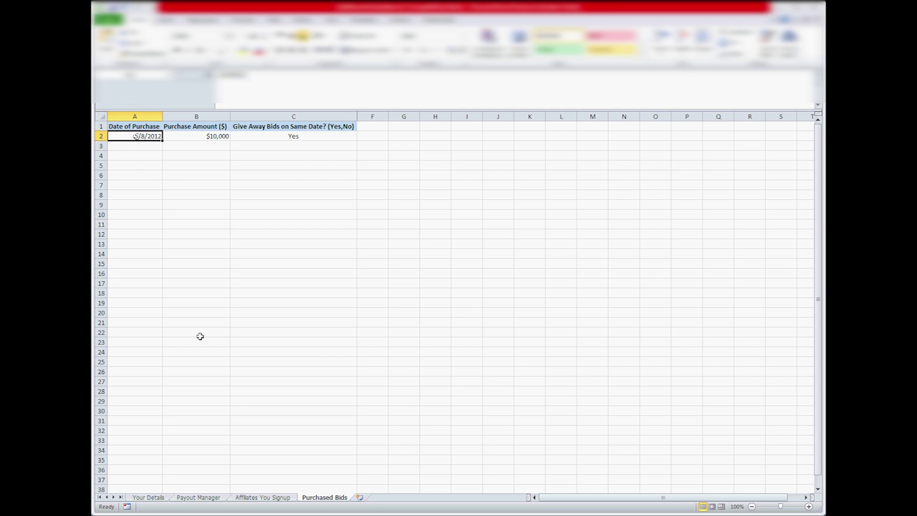
pyautogui.click(152, 498)
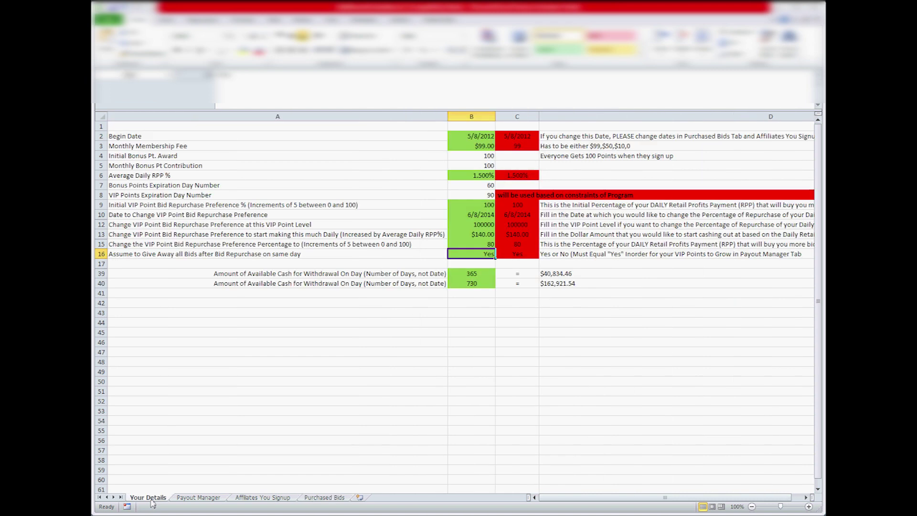
pyautogui.click(486, 137)
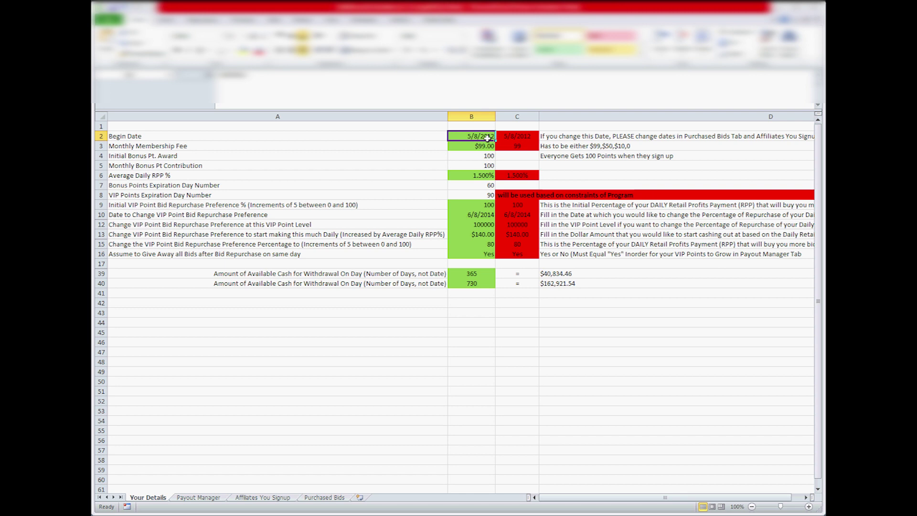
pyautogui.click(196, 498)
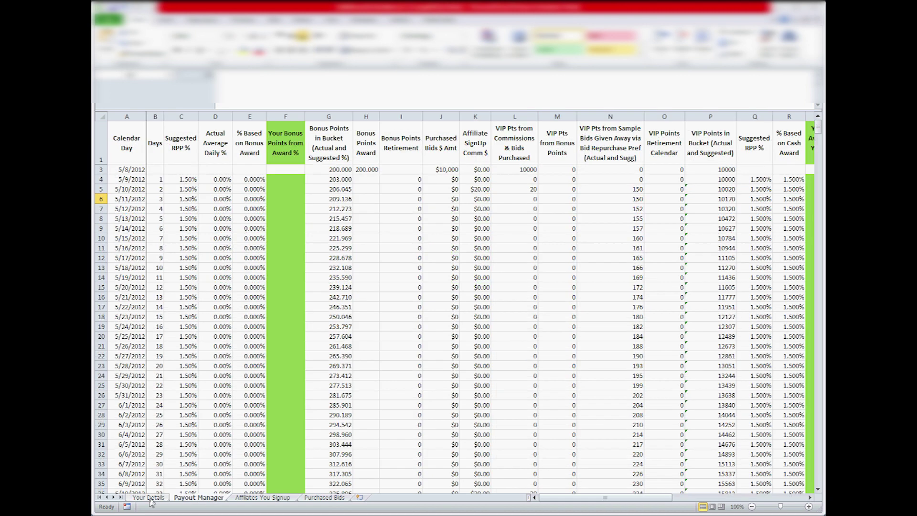
pyautogui.click(150, 498)
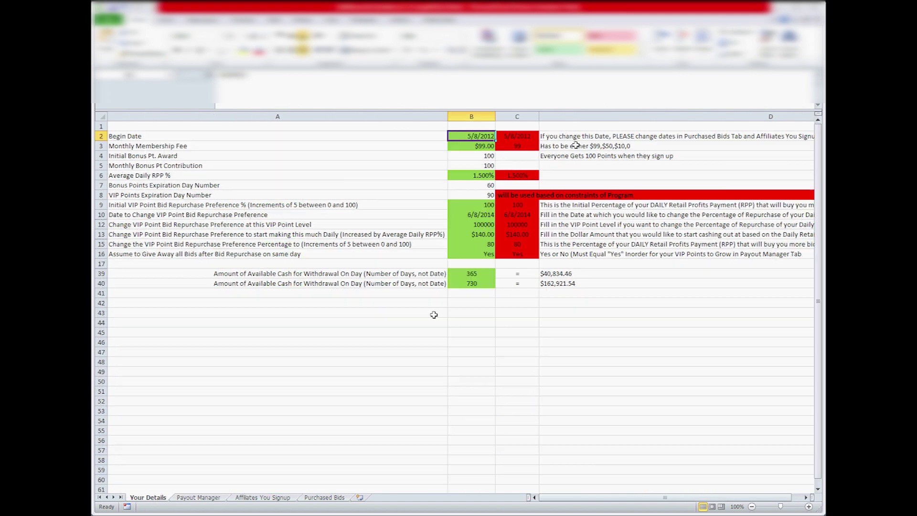
pyautogui.click(316, 498)
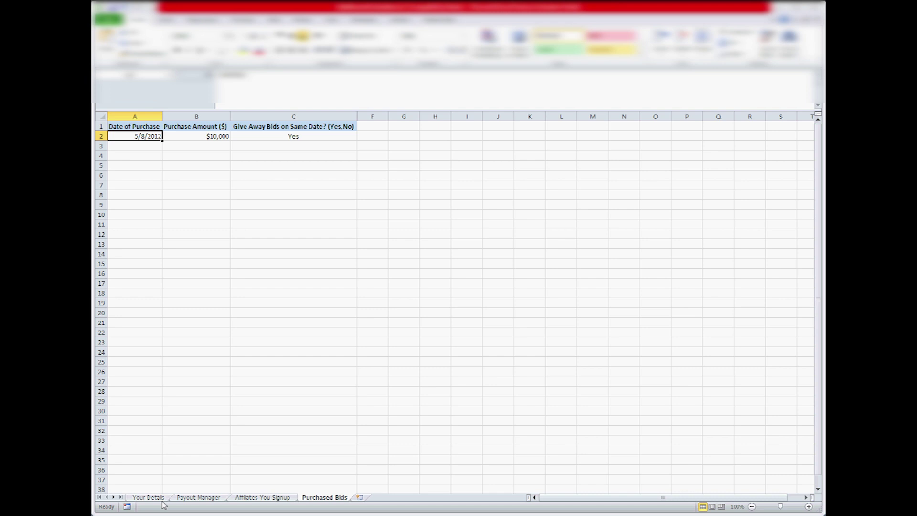
pyautogui.click(148, 497)
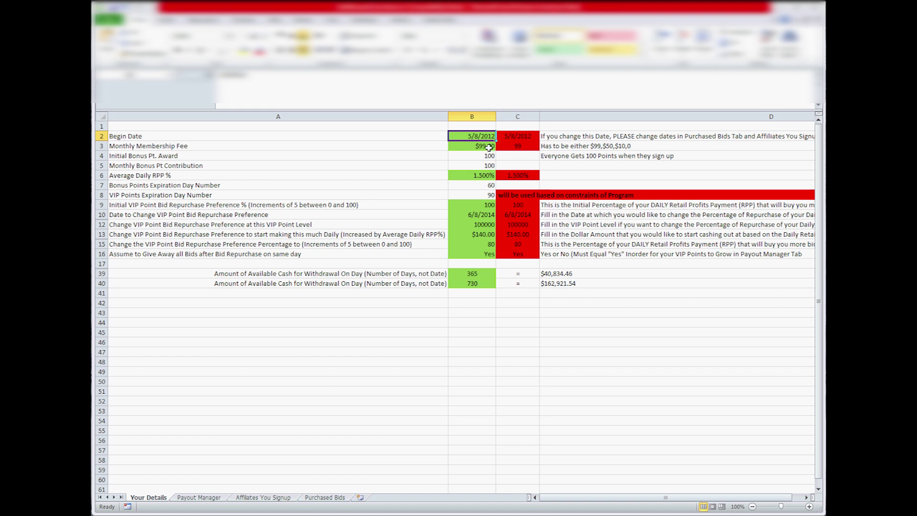
# Check the $99.00 monthly fee and 1.500% Average Daily RPP, then view Payout Manager.
pyautogui.click(493, 147)
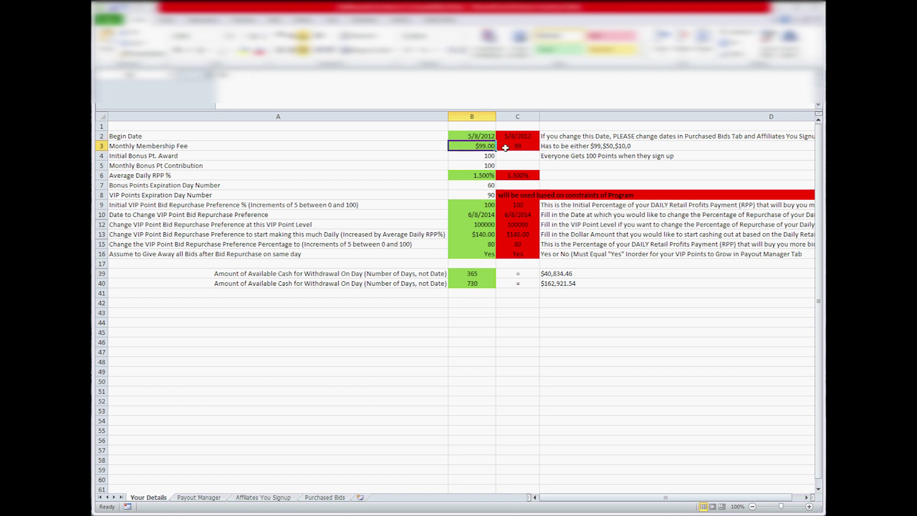
pyautogui.click(466, 175)
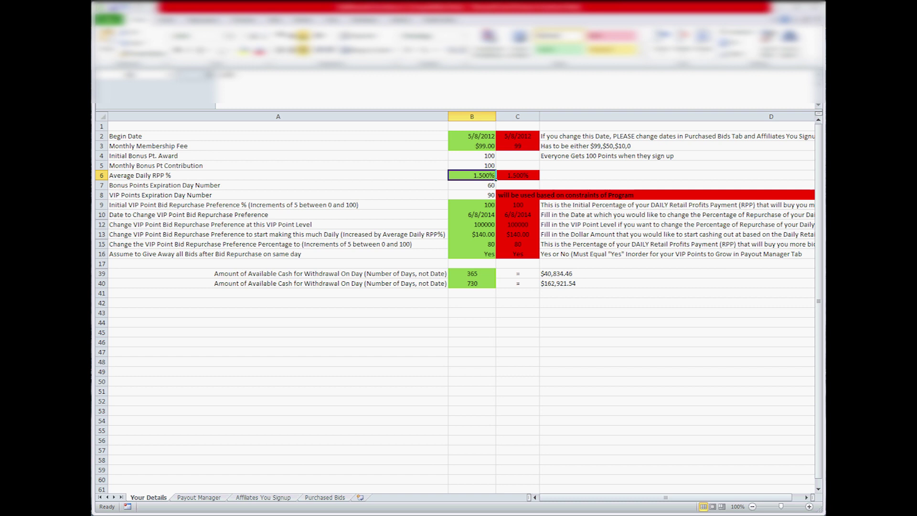
pyautogui.click(203, 498)
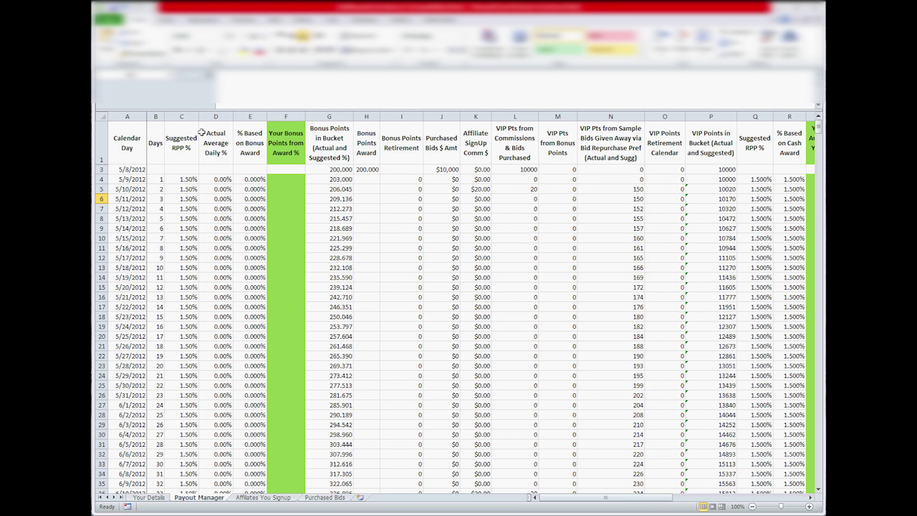
# Select the Suggested RPP % values in columns C and Q on Payout Manager.
pyautogui.moveTo(186, 156); pyautogui.dragTo(193, 418)
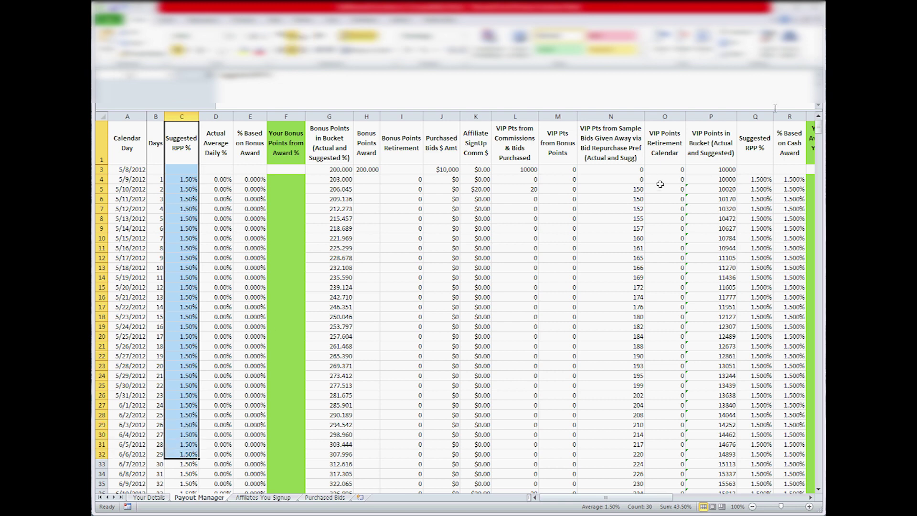
pyautogui.click(761, 128)
pyautogui.moveTo(762, 128); pyautogui.dragTo(757, 454)
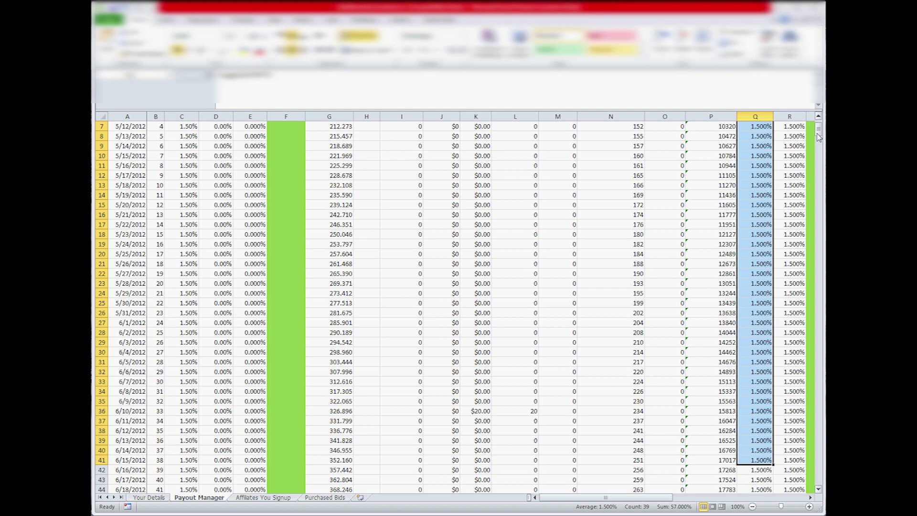
pyautogui.scroll(2, 759, 454)
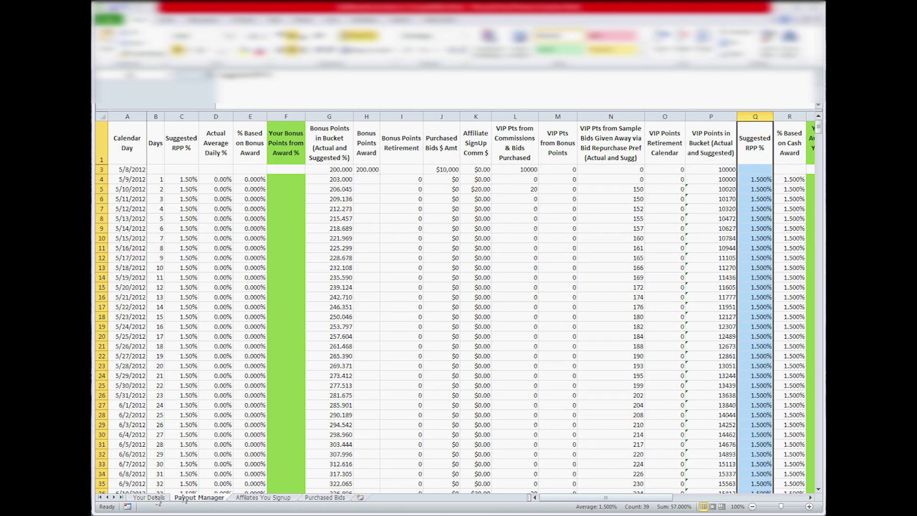
# Enter a lower Average Daily RPP and review the recalculated RPP and Cash Award columns.
pyautogui.click(148, 497)
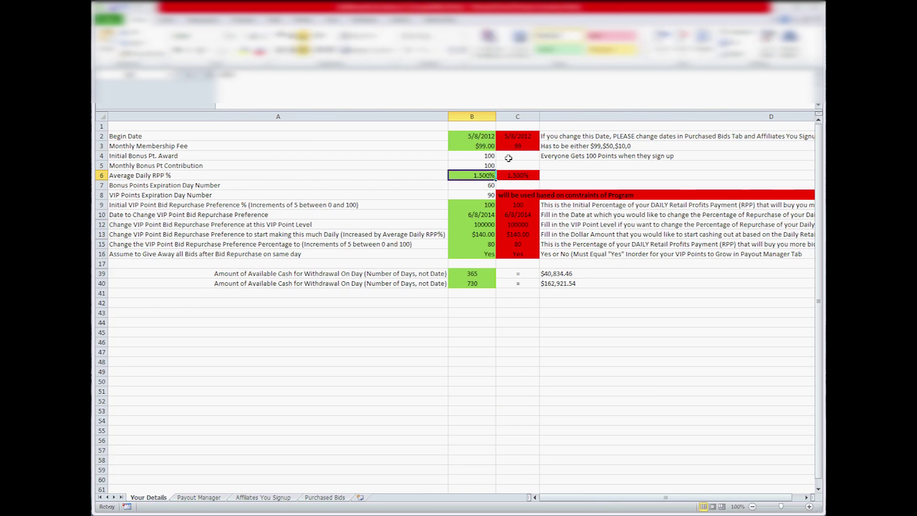
pyautogui.write('1.2')
pyautogui.press('Return')
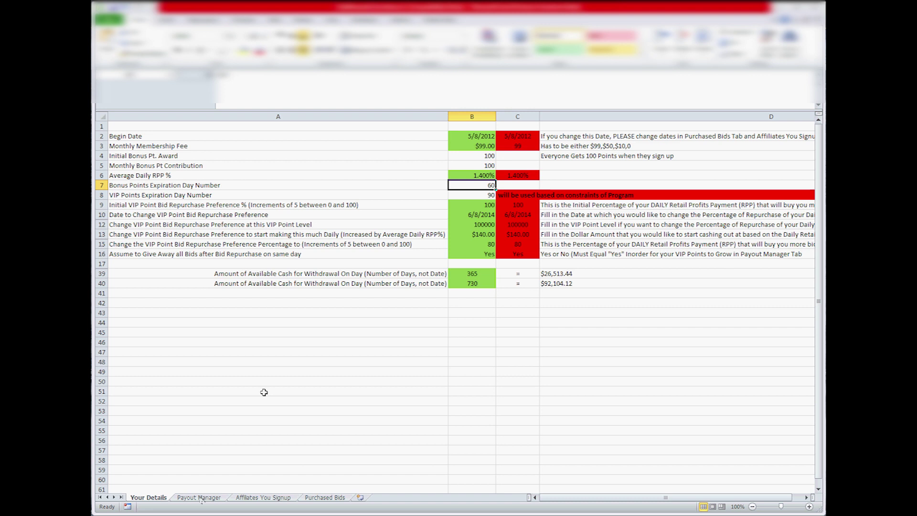
pyautogui.click(199, 497)
pyautogui.moveTo(181, 179); pyautogui.dragTo(182, 444)
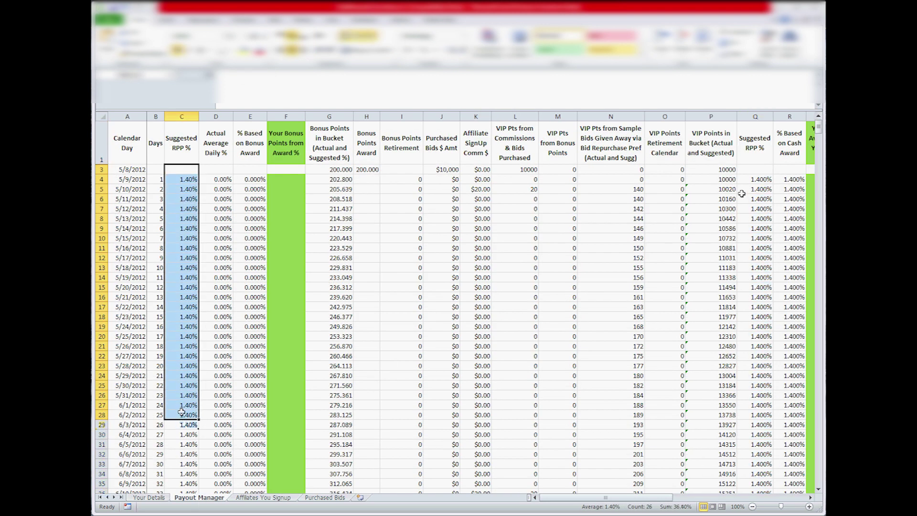
pyautogui.moveTo(754, 179); pyautogui.dragTo(754, 444)
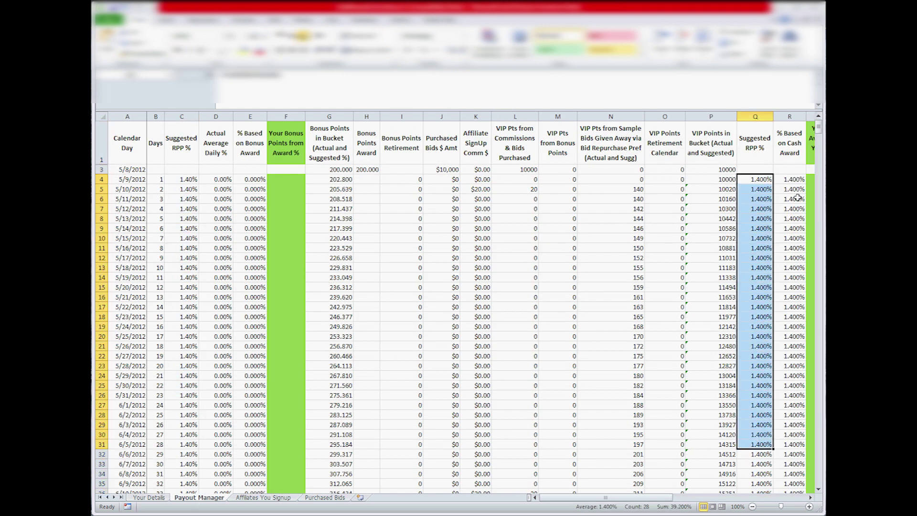
pyautogui.moveTo(789, 179); pyautogui.dragTo(789, 385)
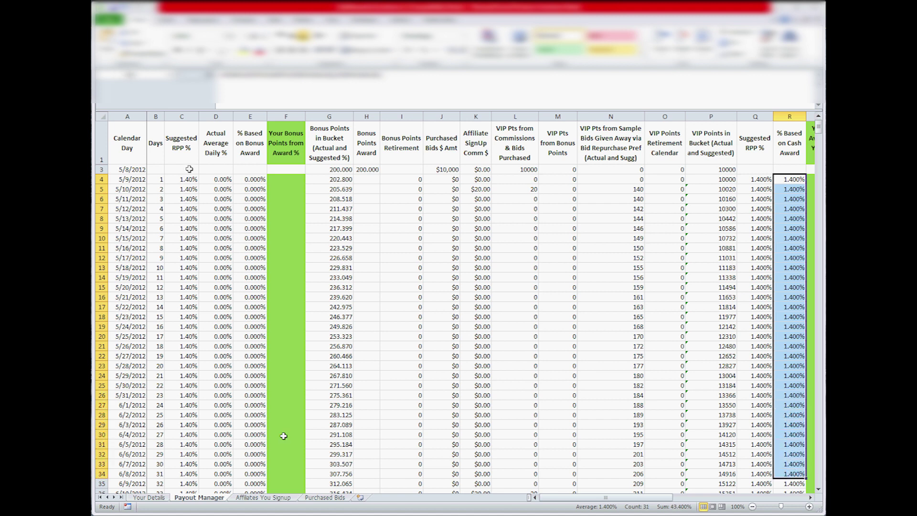
# Reset the Average Daily RPP in B6 on Your Details to 1.5%.
pyautogui.click(162, 496)
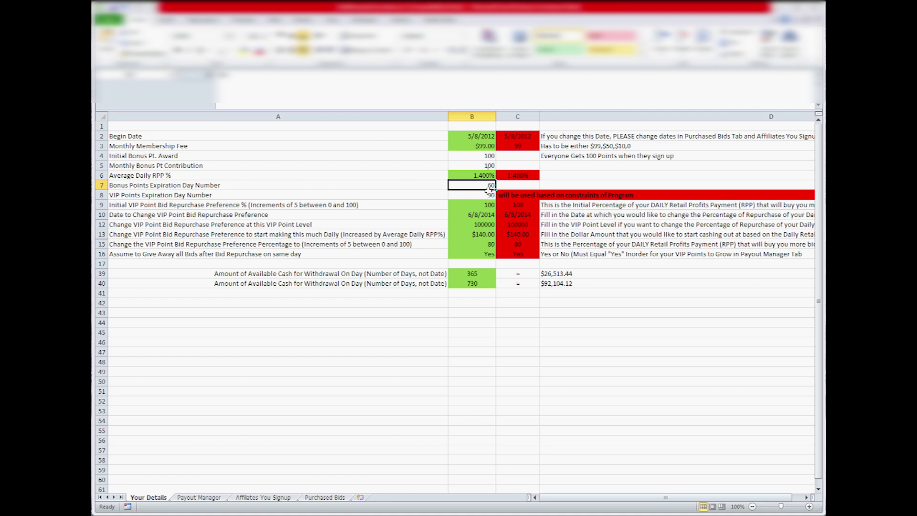
pyautogui.click(485, 168)
pyautogui.click(485, 175)
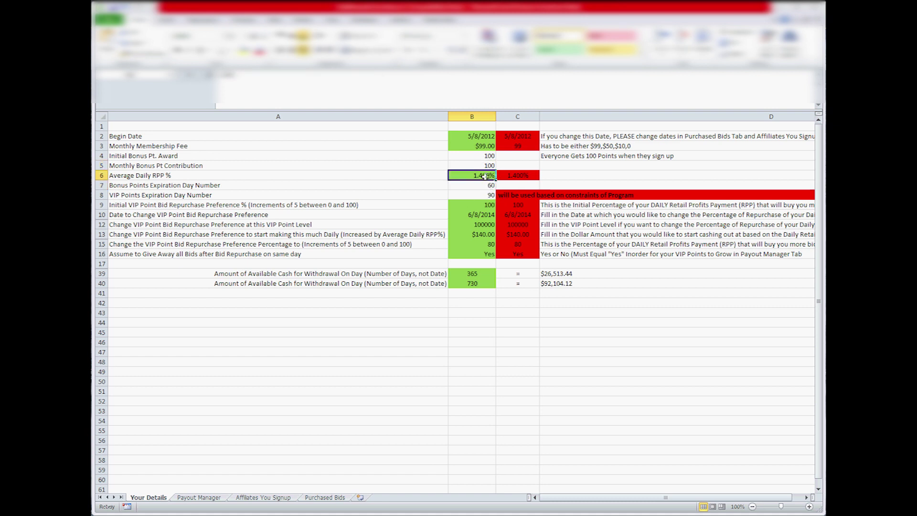
pyautogui.write('1.5%')
pyautogui.press('Return')
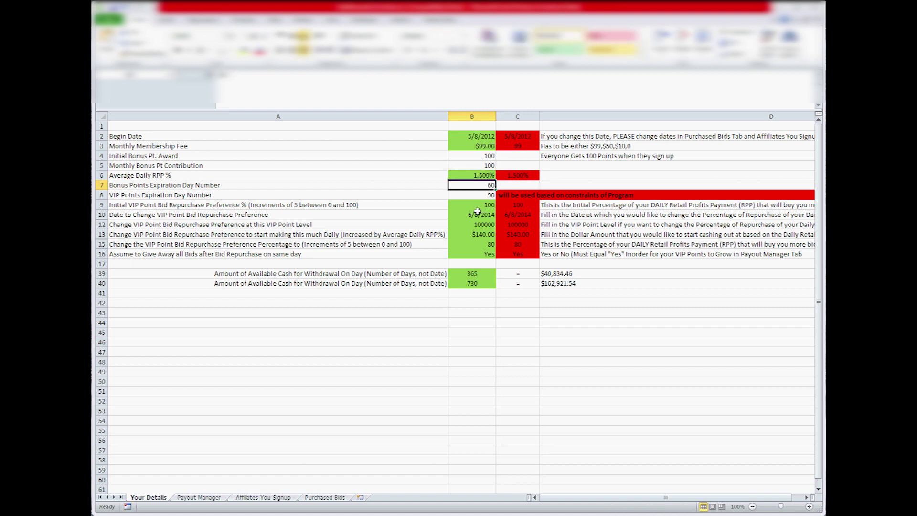
# Review the repurchase preferences: initial value 100 and later percentage 80.
pyautogui.click(493, 205)
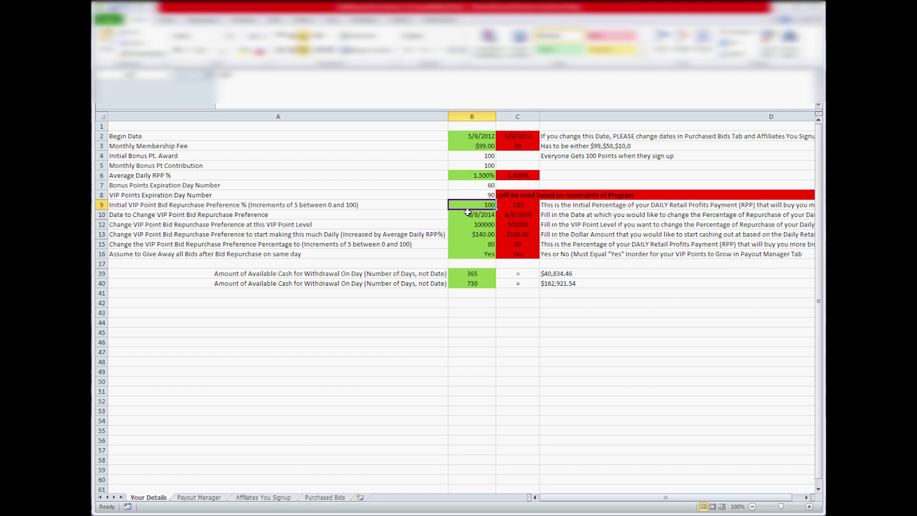
pyautogui.moveTo(461, 215); pyautogui.dragTo(463, 232)
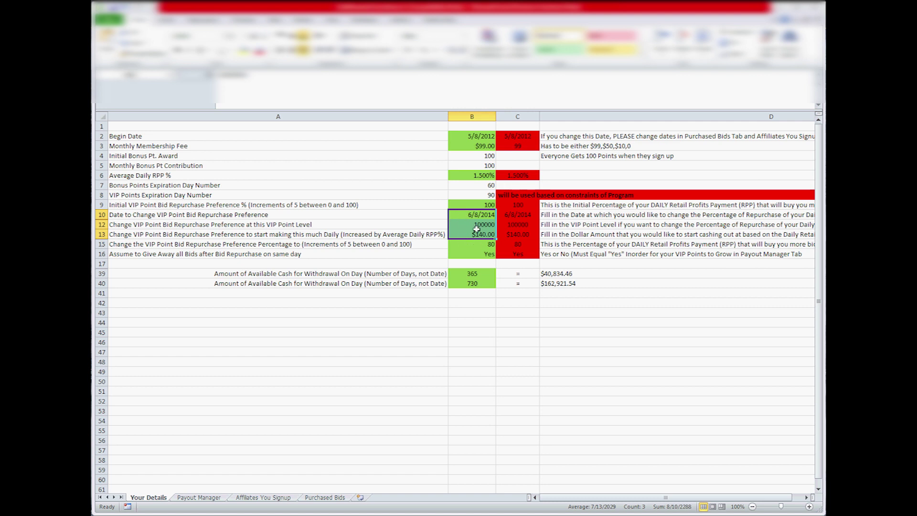
pyautogui.click(483, 204)
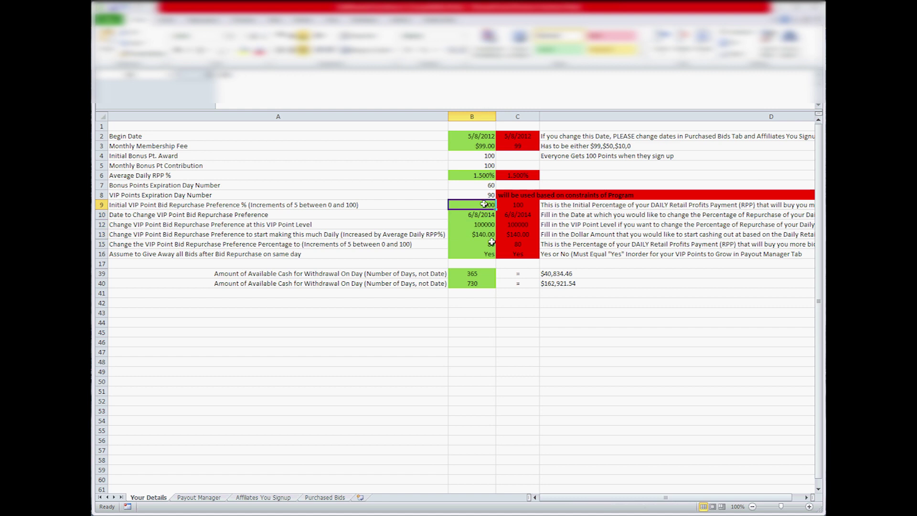
pyautogui.click(483, 243)
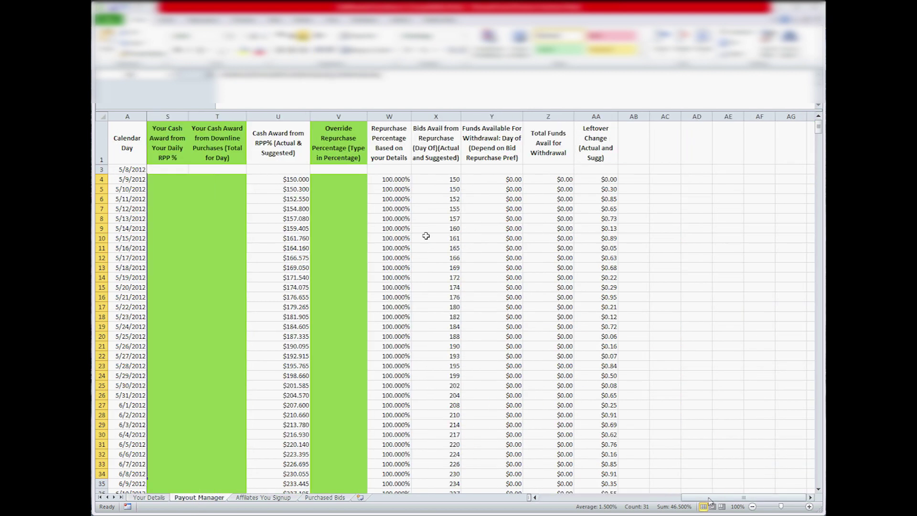
pyautogui.click(405, 179)
pyautogui.moveTo(411, 215); pyautogui.dragTo(396, 425)
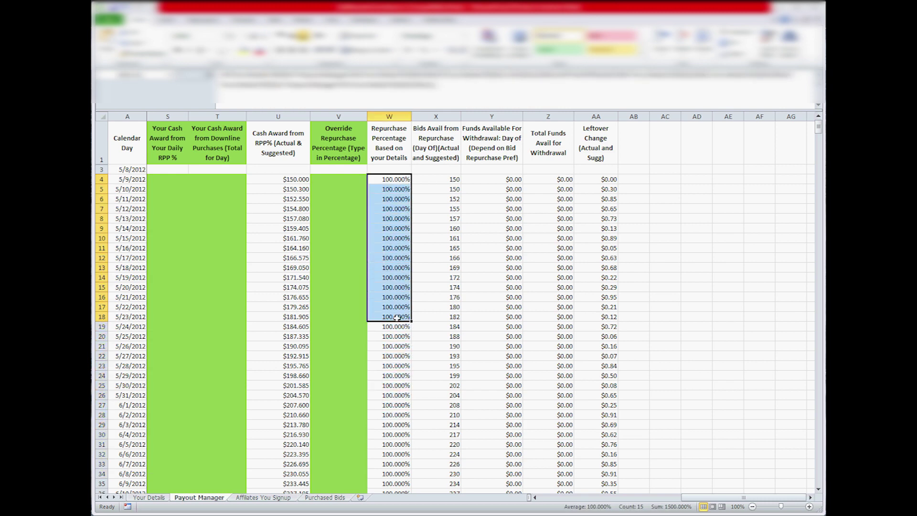
pyautogui.scroll(-20, 435, 432)
pyautogui.scroll(-20, 435, 432)
pyautogui.scroll(14, 435, 429)
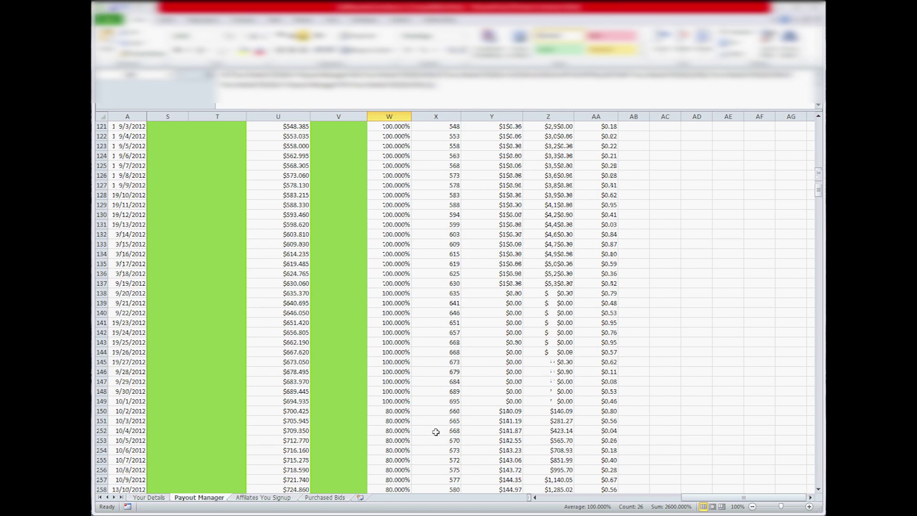
pyautogui.scroll(-2, 430, 399)
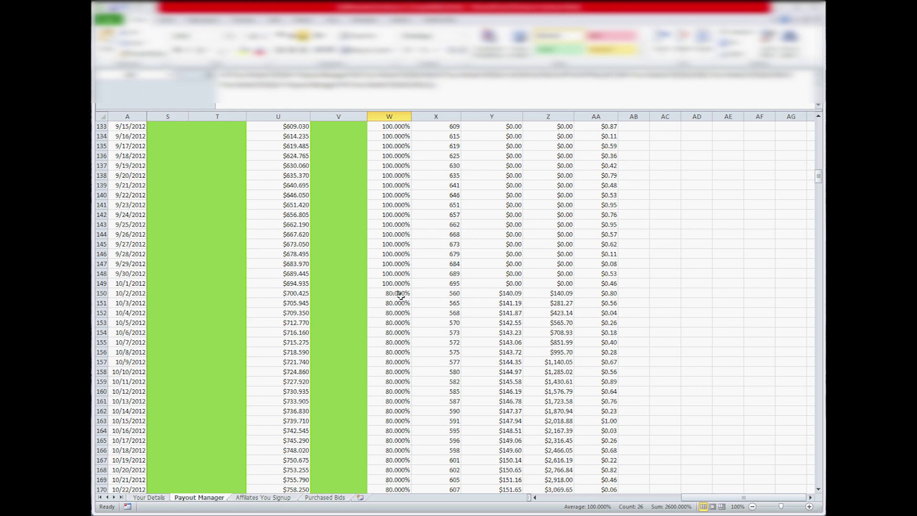
pyautogui.moveTo(130, 293); pyautogui.dragTo(458, 293)
# On Your Details, check the repurchase change settings: 80%, 100000 VIP points, $140.00 daily.
pyautogui.click(149, 497)
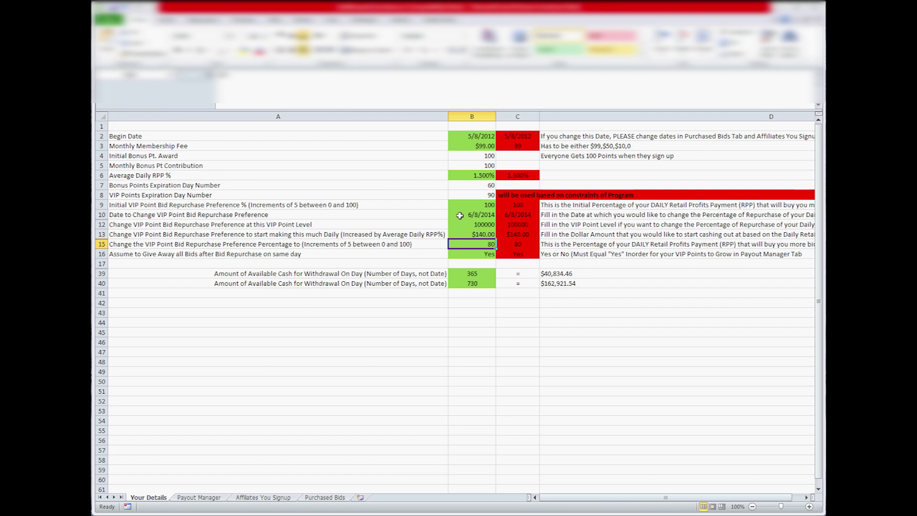
pyautogui.moveTo(459, 215); pyautogui.dragTo(473, 236)
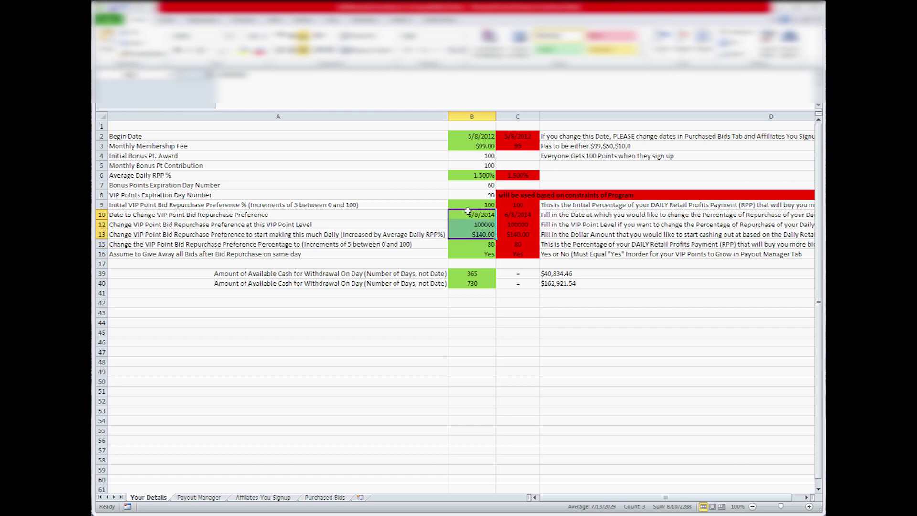
pyautogui.click(481, 243)
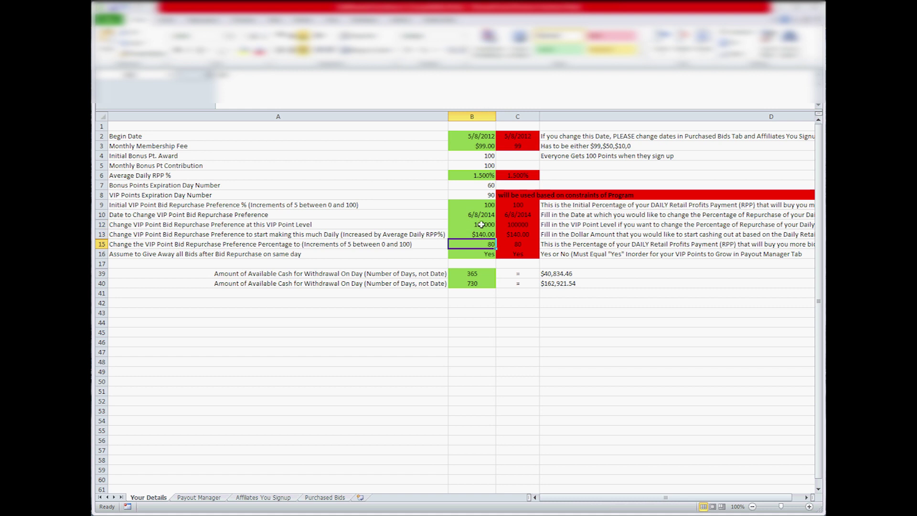
pyautogui.click(491, 224)
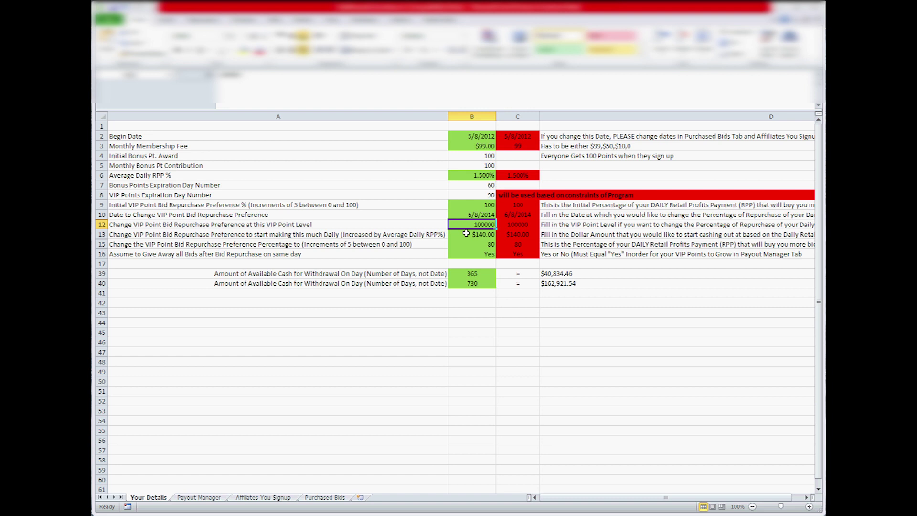
pyautogui.click(464, 235)
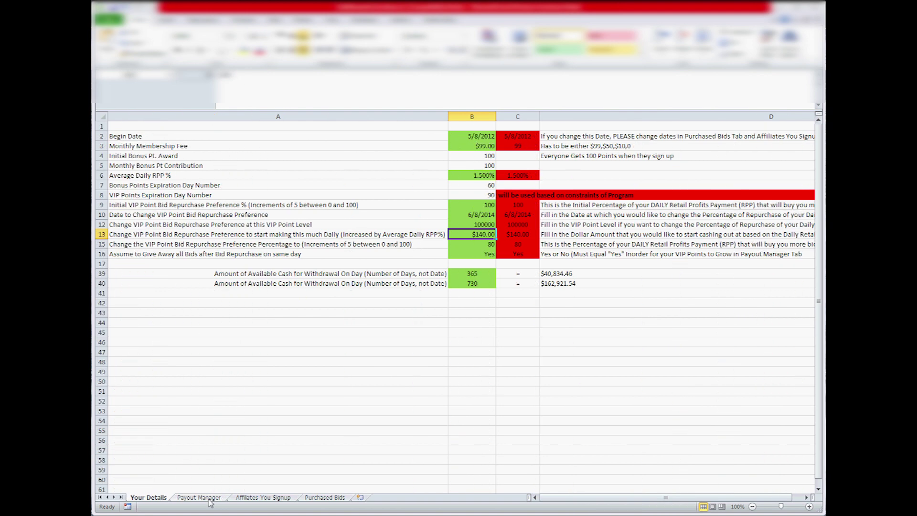
pyautogui.click(198, 498)
pyautogui.moveTo(568, 497); pyautogui.dragTo(714, 498)
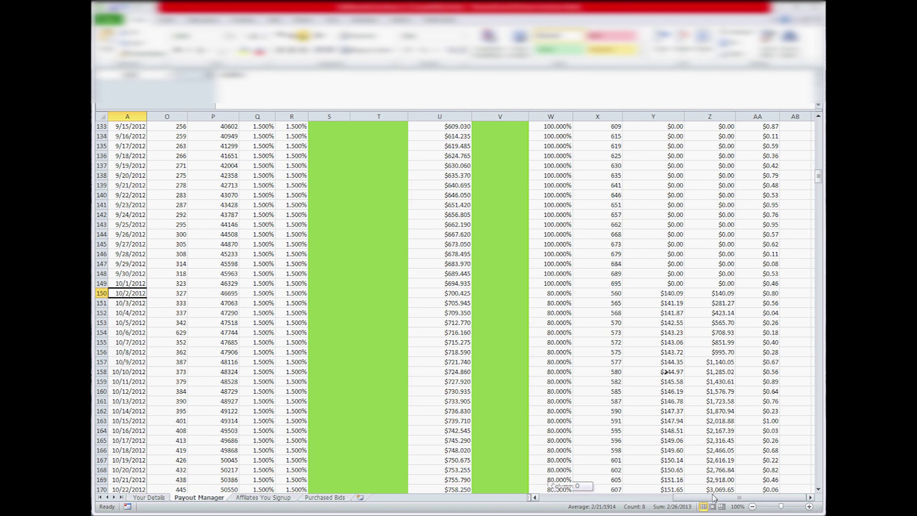
pyautogui.scroll(-4, 663, 371)
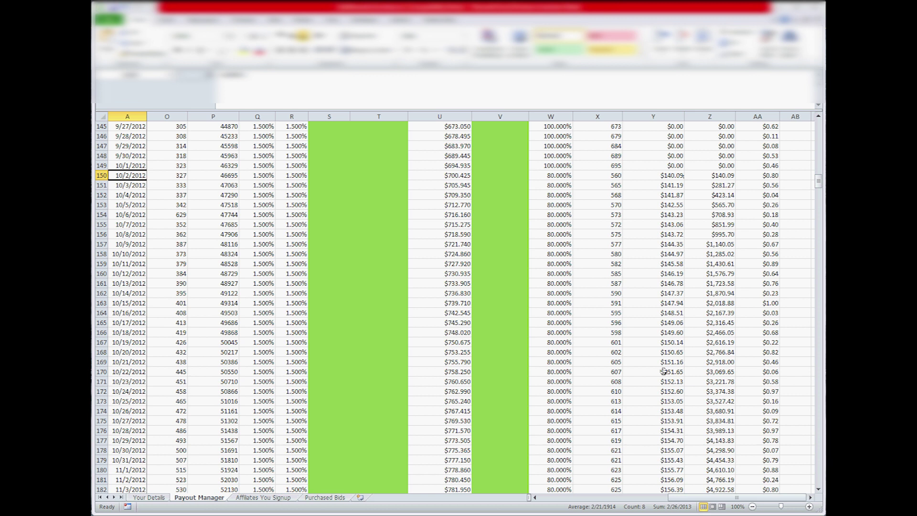
pyautogui.click(667, 175)
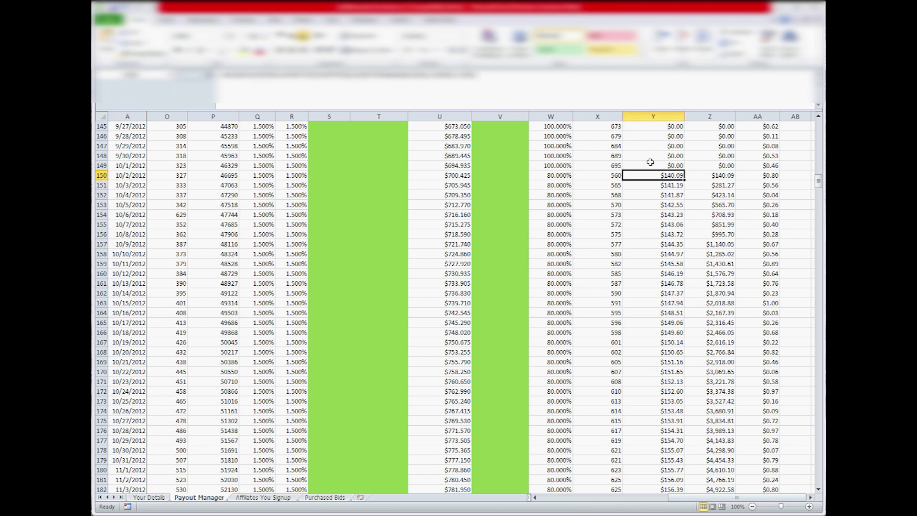
pyautogui.scroll(2, 652, 182)
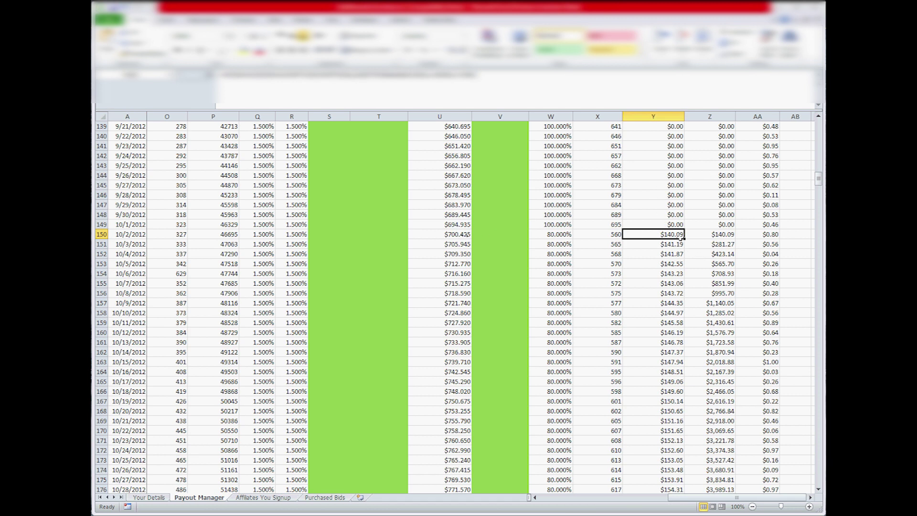
pyautogui.moveTo(557, 234); pyautogui.dragTo(556, 447)
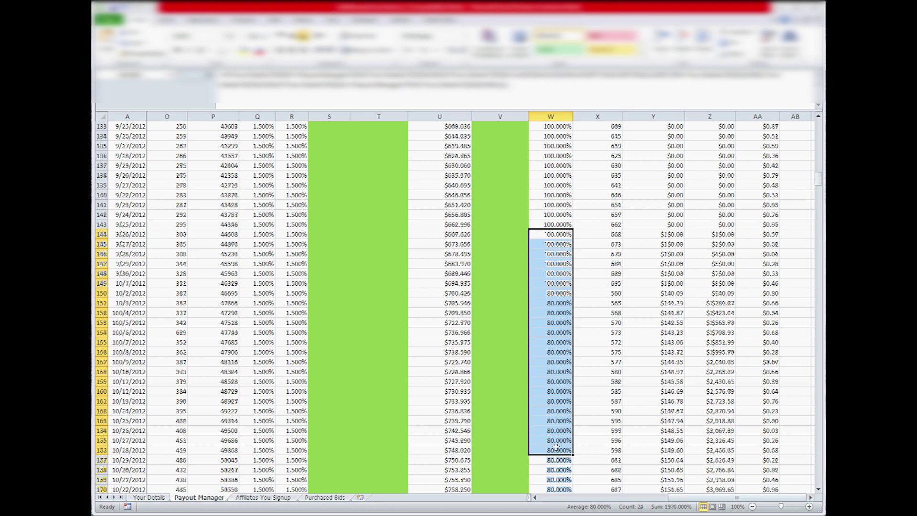
pyautogui.click(562, 283)
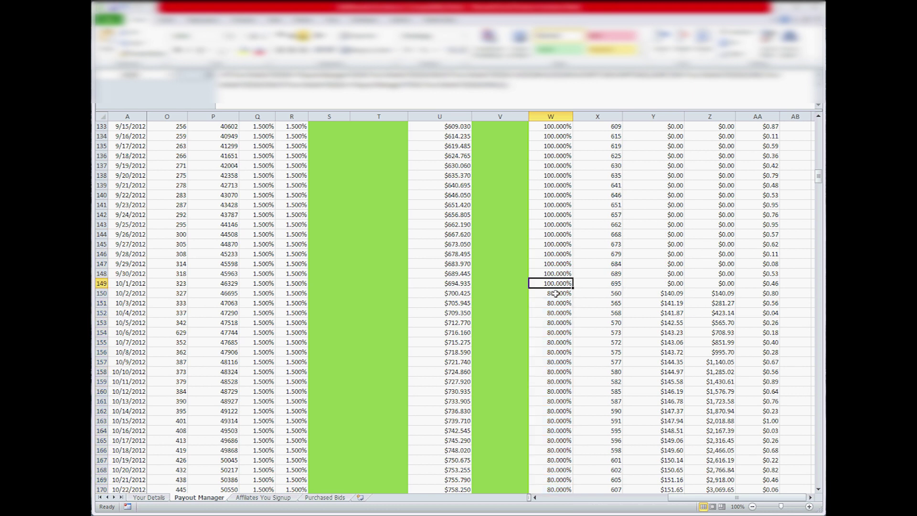
pyautogui.click(163, 498)
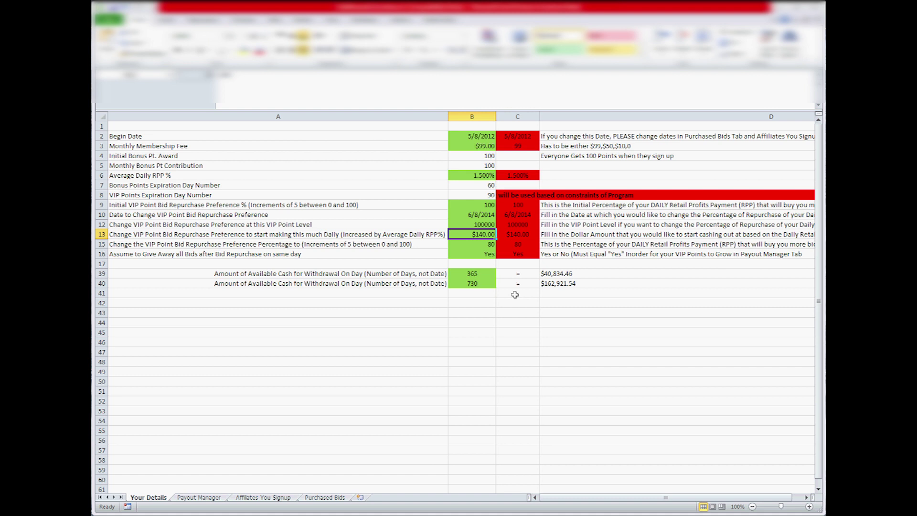
pyautogui.click(196, 497)
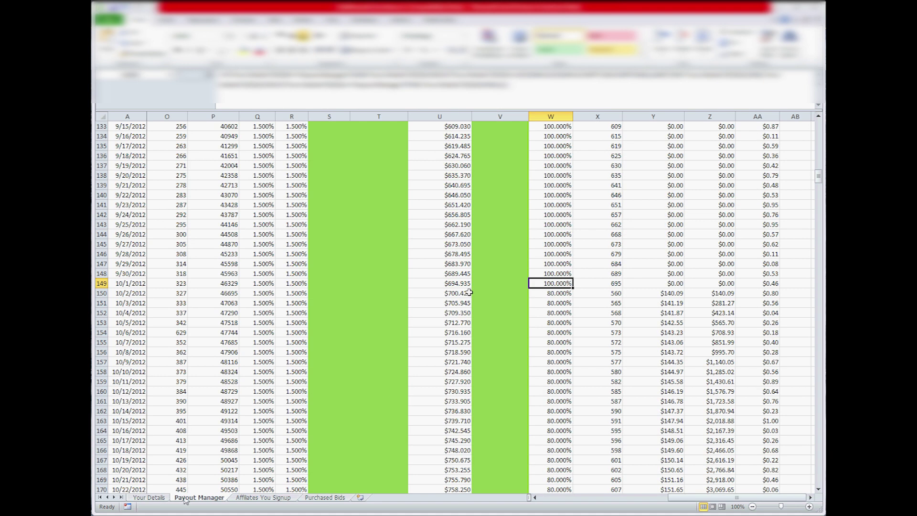
pyautogui.click(223, 284)
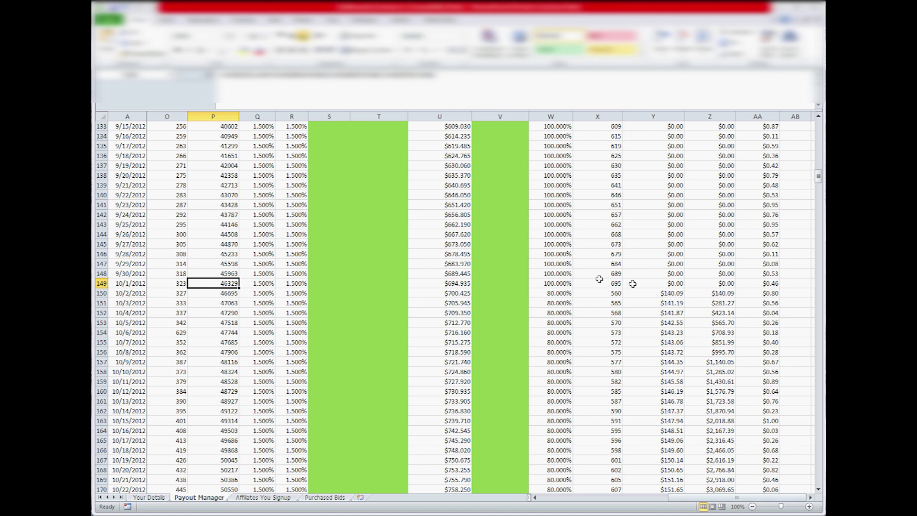
pyautogui.keyDown('ctrl'); pyautogui.click(658, 293); pyautogui.keyUp('ctrl')
pyautogui.click(552, 293)
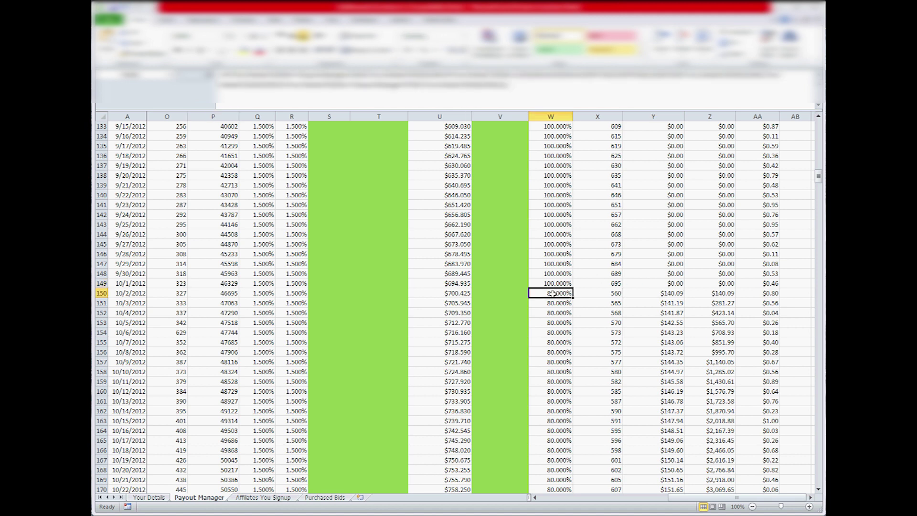
pyautogui.click(149, 497)
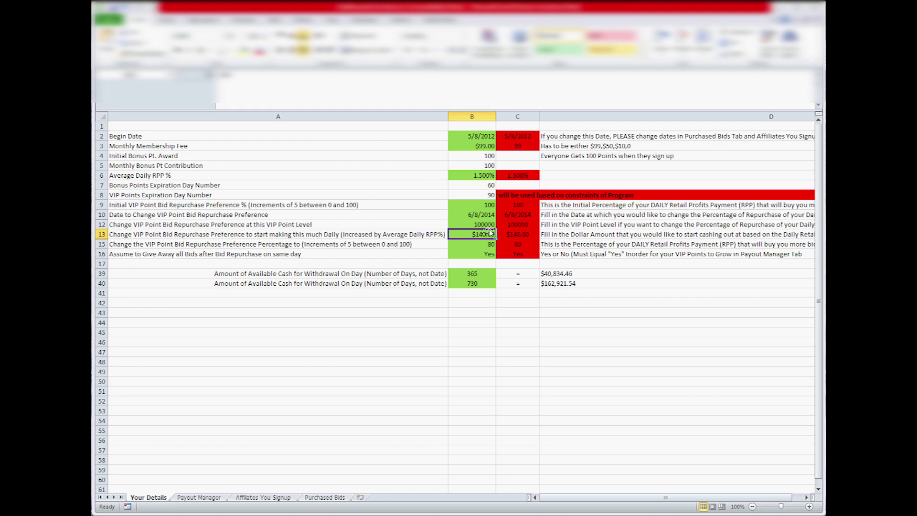
# Enter 999, then set the daily amount in B13 back to 140.
pyautogui.write('999')
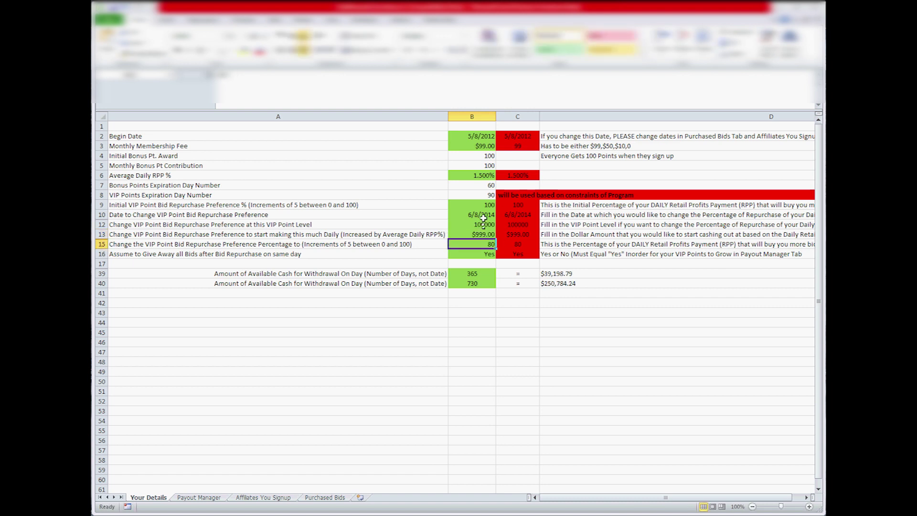
pyautogui.moveTo(483, 214); pyautogui.dragTo(486, 235)
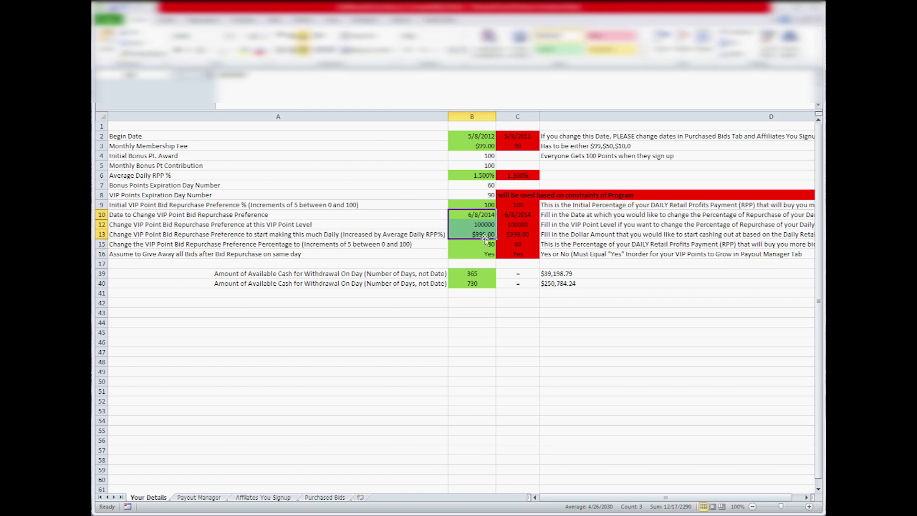
pyautogui.click(486, 234)
pyautogui.write('140')
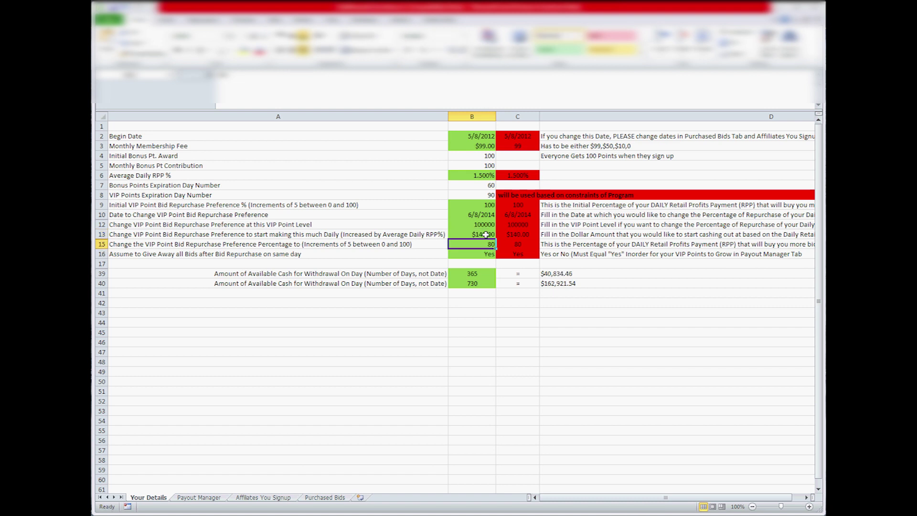
pyautogui.press('Return')
# Set the VIP point level to 99000 and the daily amount to 9999.
pyautogui.click(476, 222)
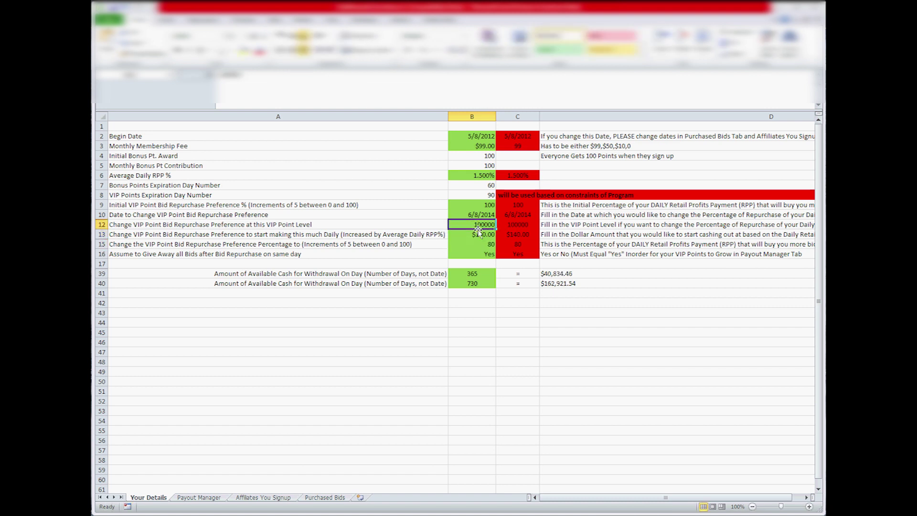
pyautogui.write('99000')
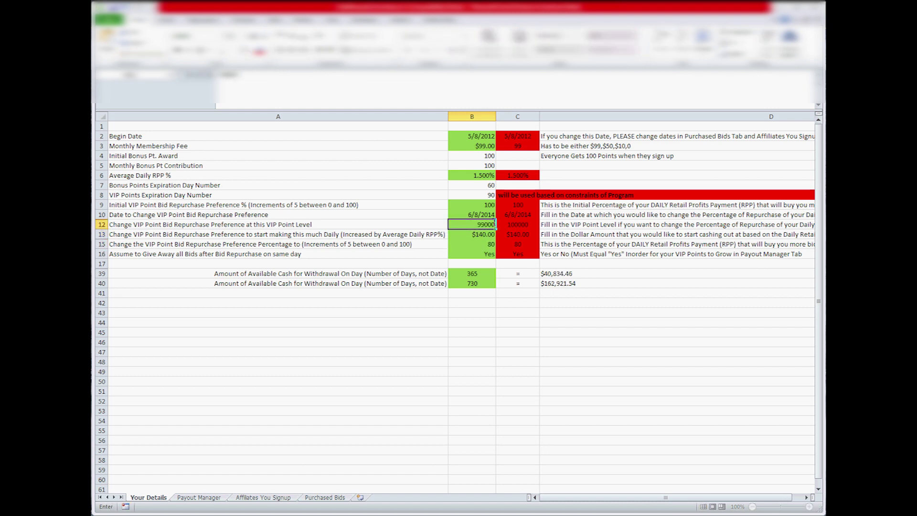
pyautogui.hotkey('ctrl', 'Return')
pyautogui.click(488, 233)
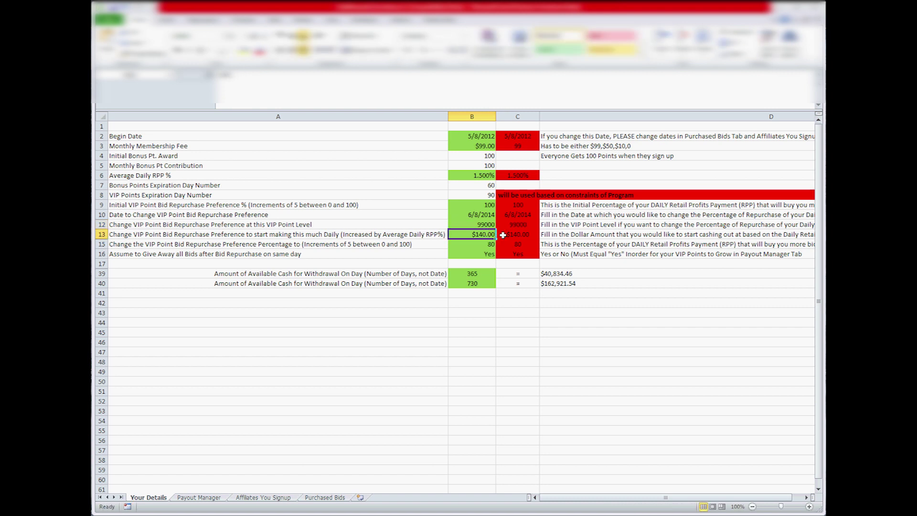
pyautogui.press('Up')
pyautogui.click(486, 233)
pyautogui.write('99999')
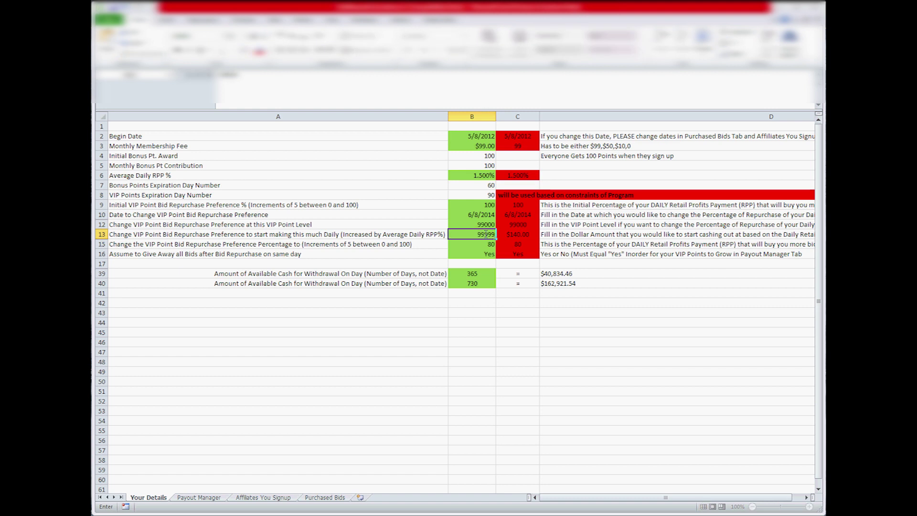
pyautogui.press('Return')
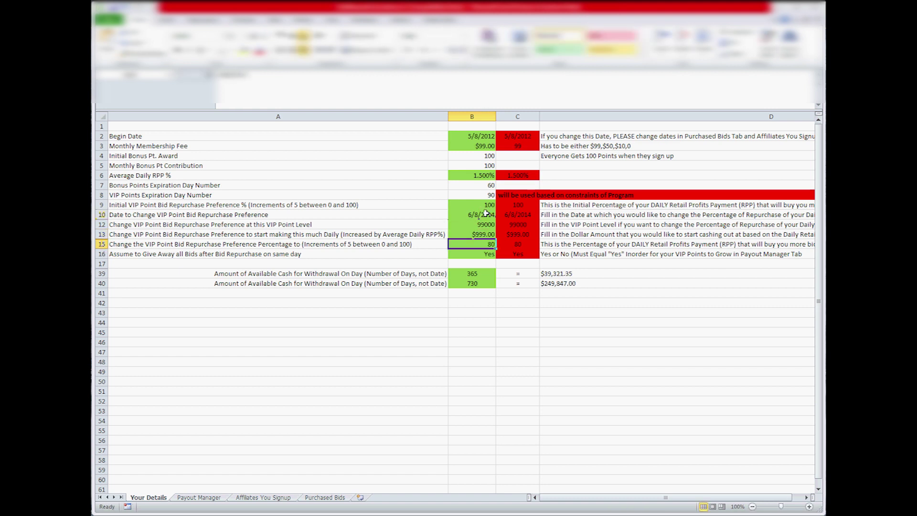
# Enter 99999 as the VIP point level in B12.
pyautogui.click(486, 213)
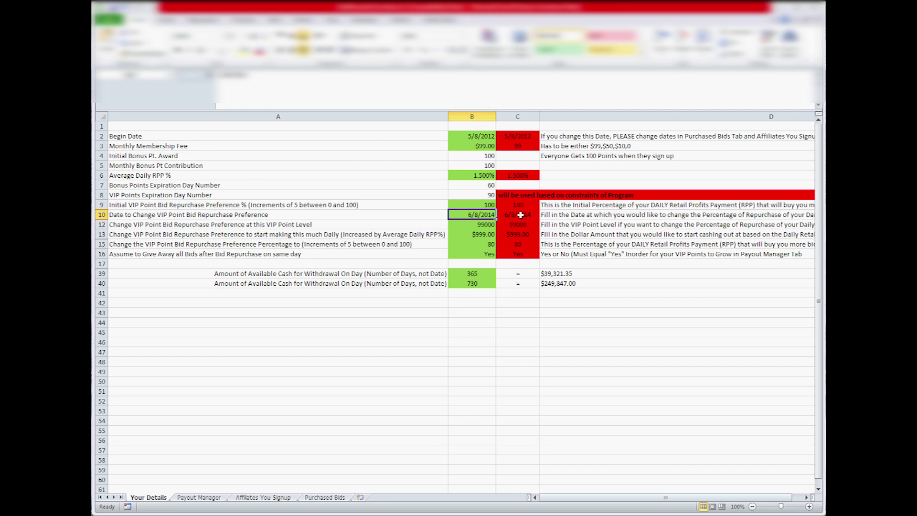
pyautogui.press('Down')
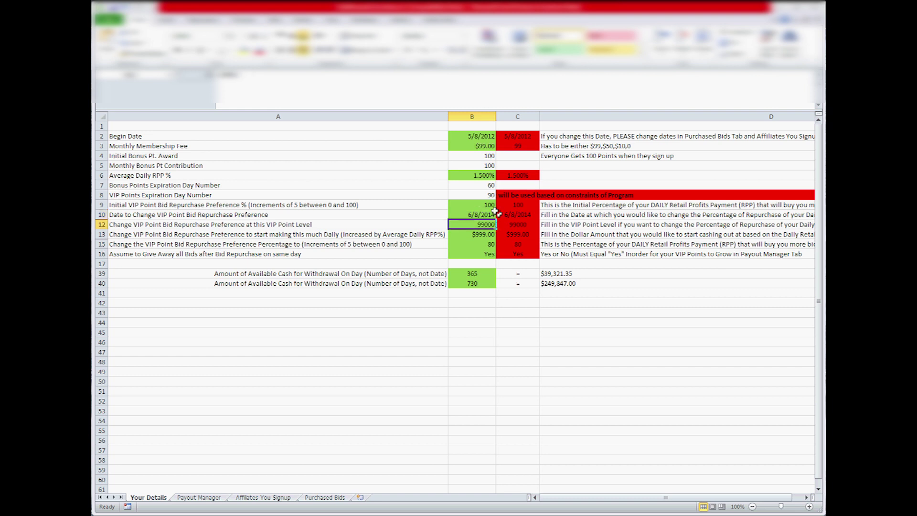
pyautogui.click(491, 215)
pyautogui.click(492, 221)
pyautogui.write('99999')
pyautogui.press('Return')
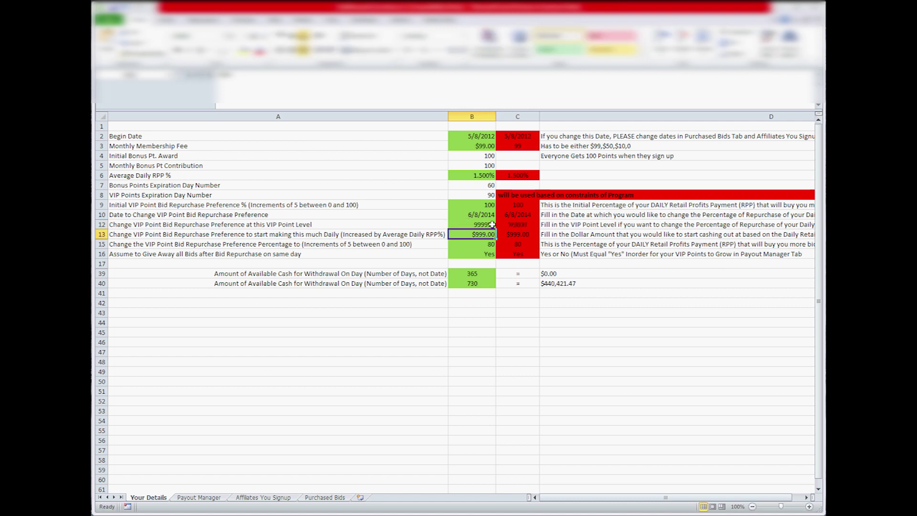
# Enter 8/8/2012 as the repurchase change date in B10 and review the 80% setting.
pyautogui.press('Up')
pyautogui.press('Up')
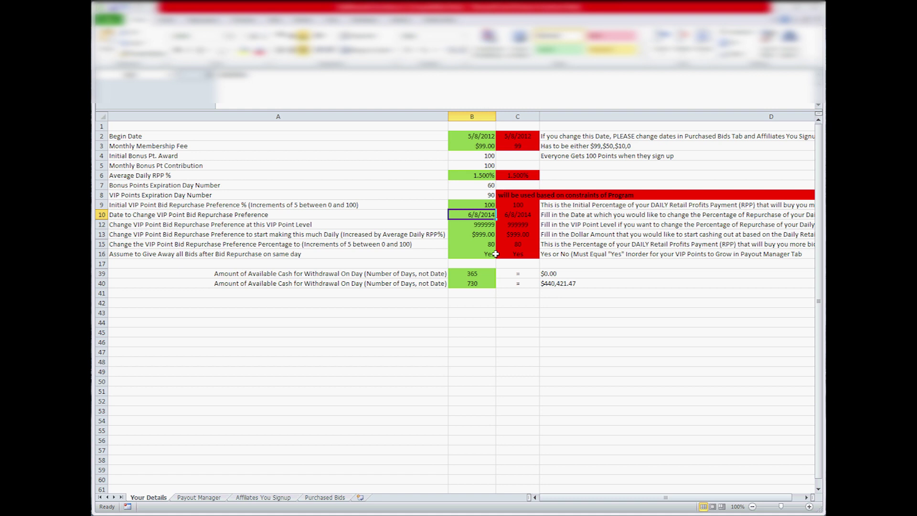
pyautogui.write('8/8/232')
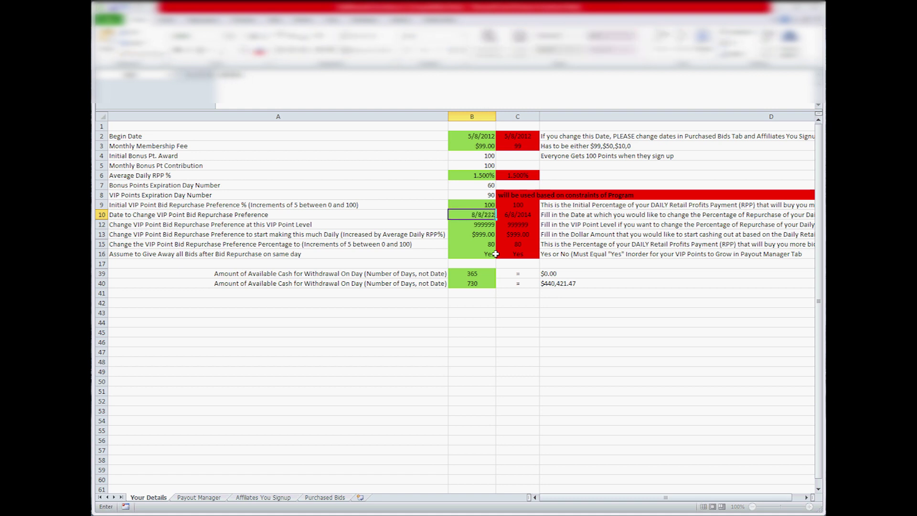
pyautogui.write('2')
pyautogui.press('Return')
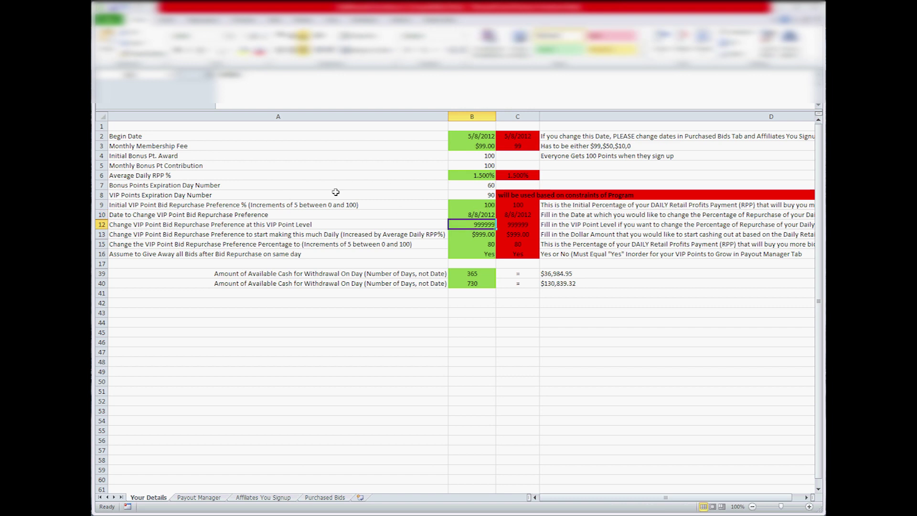
pyautogui.click(488, 244)
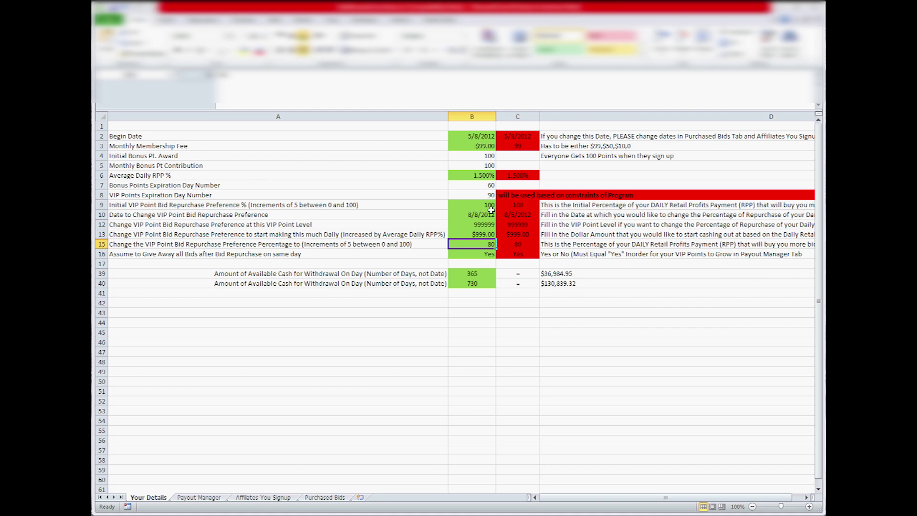
pyautogui.click(482, 217)
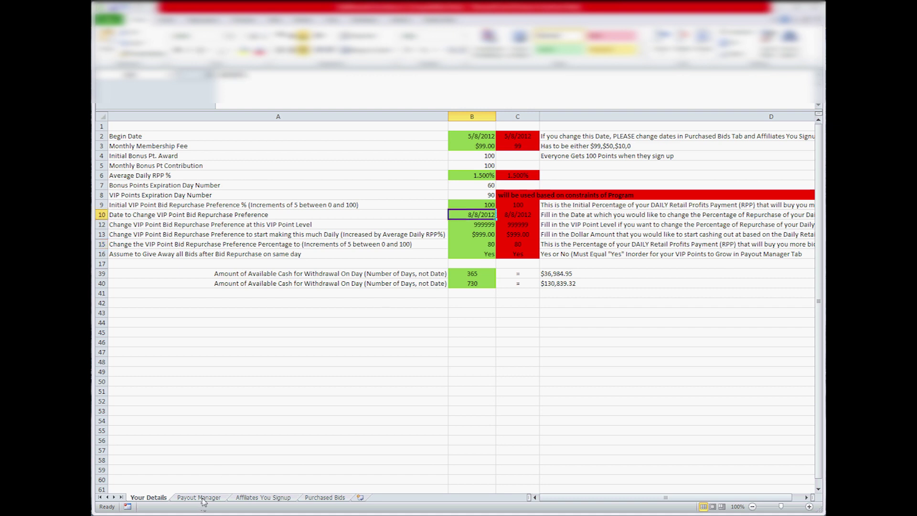
# On Payout Manager, inspect the 8/8/2012 repurchase percentage and the following 80% values.
pyautogui.click(199, 499)
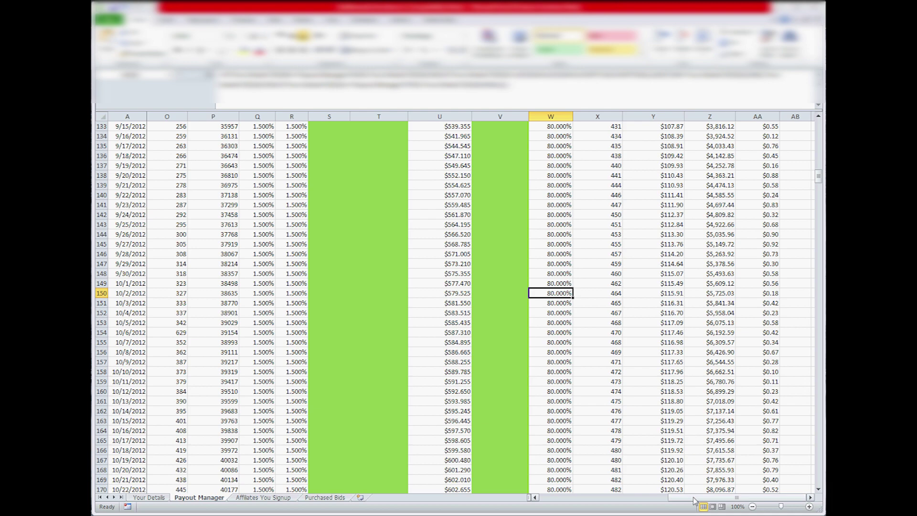
pyautogui.press('pageup')
pyautogui.scroll(6, 508, 359)
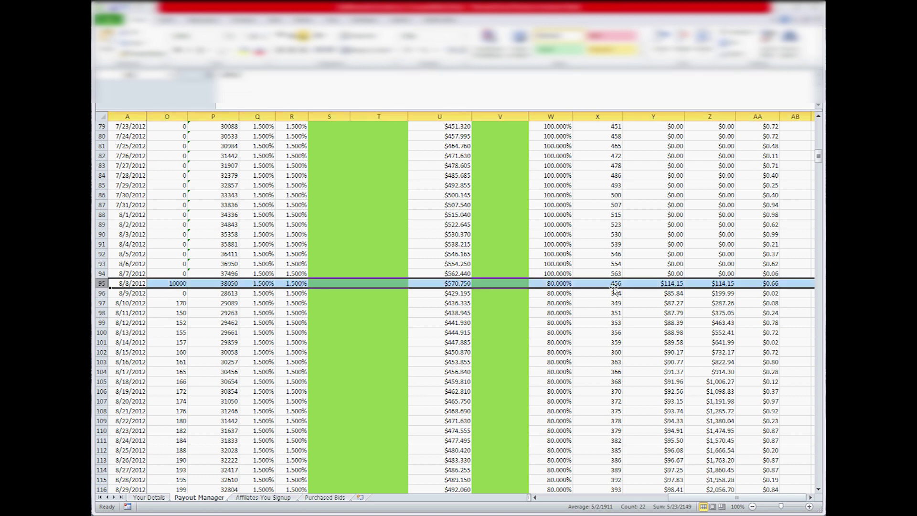
pyautogui.click(567, 283)
pyautogui.moveTo(559, 293); pyautogui.dragTo(561, 391)
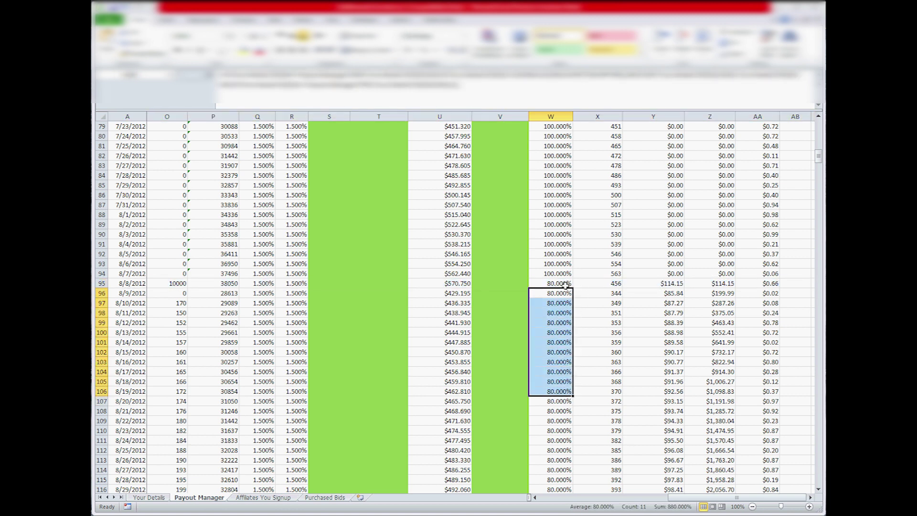
pyautogui.press('Up')
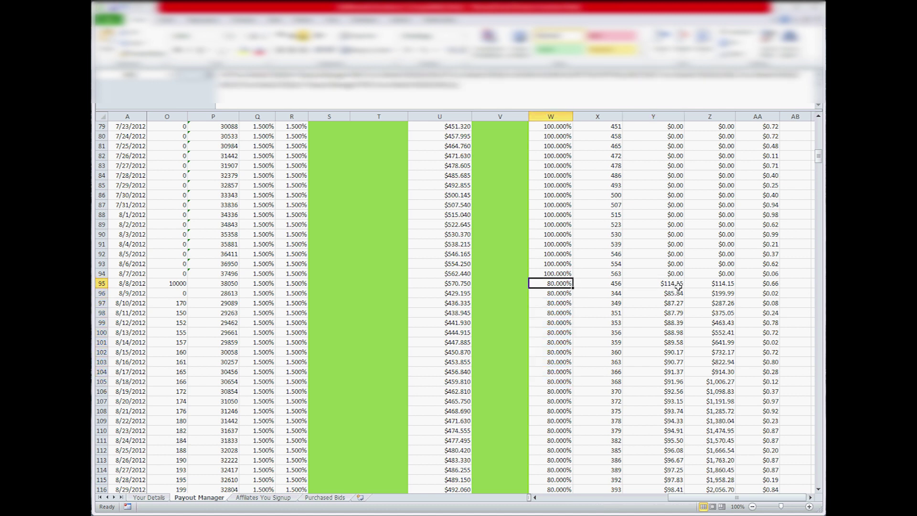
pyautogui.click(675, 287)
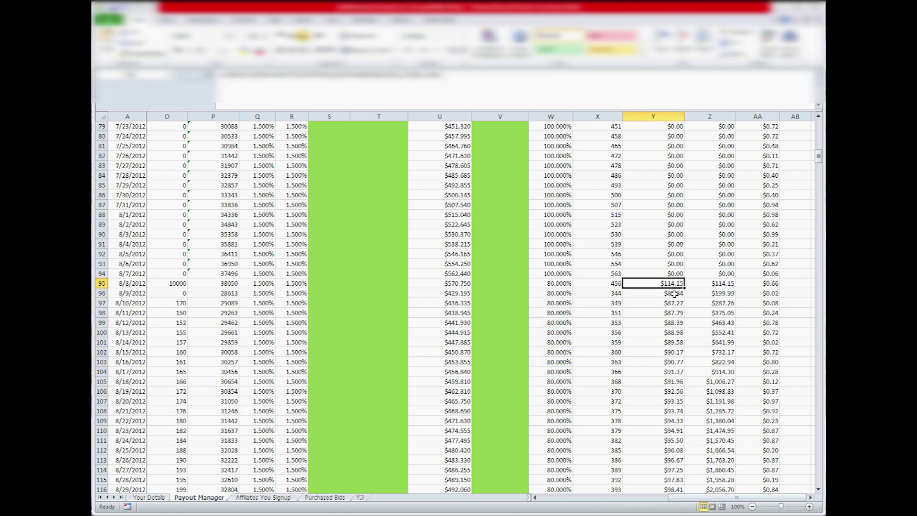
# Compare the 8/8 and 8/9/2012 points and payouts, summing them and checking W95's formula.
pyautogui.click(166, 283)
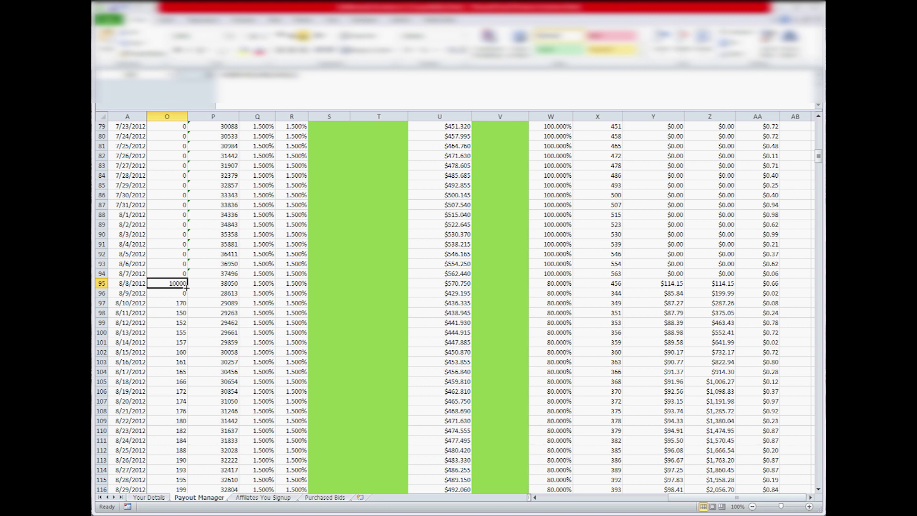
pyautogui.click(671, 283)
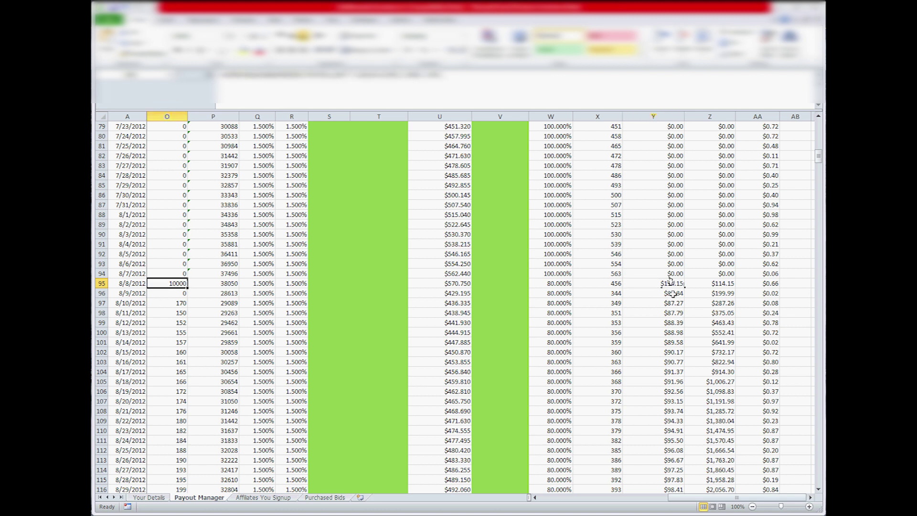
pyautogui.moveTo(677, 287); pyautogui.dragTo(682, 289)
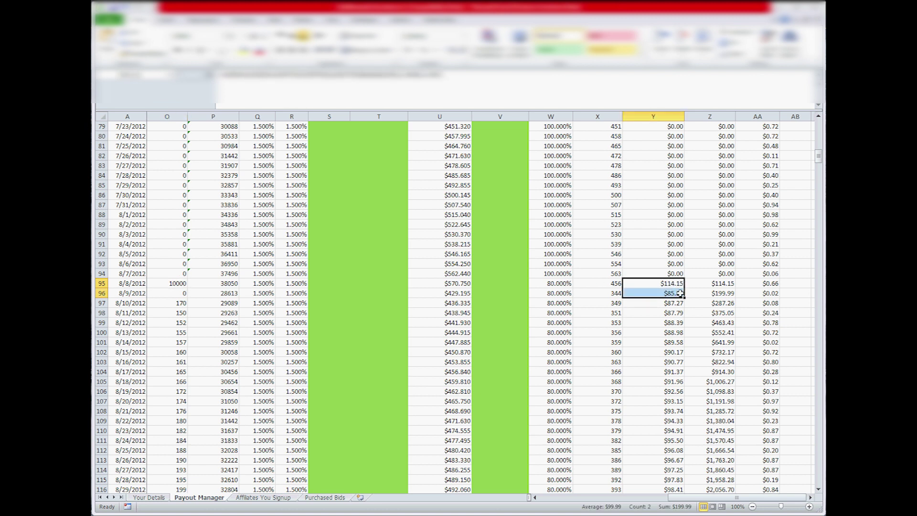
pyautogui.hotkey('shift', 'Up')
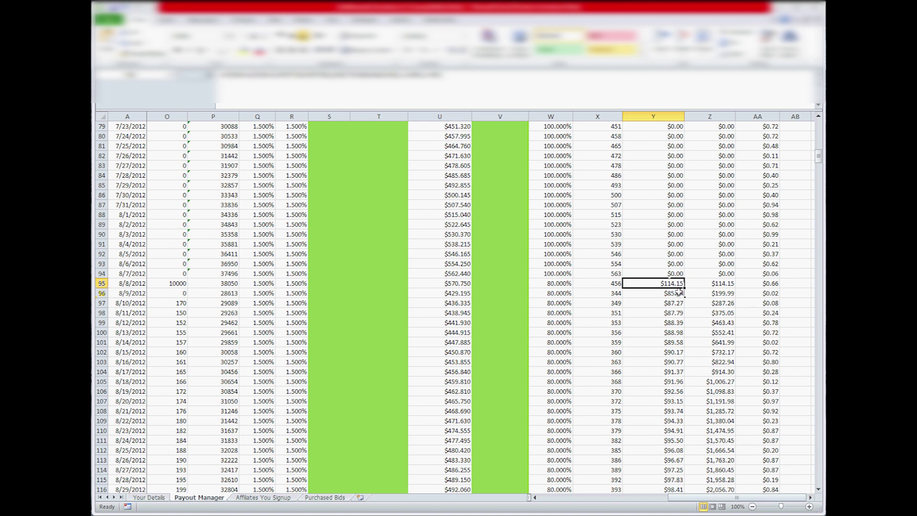
pyautogui.click(679, 292)
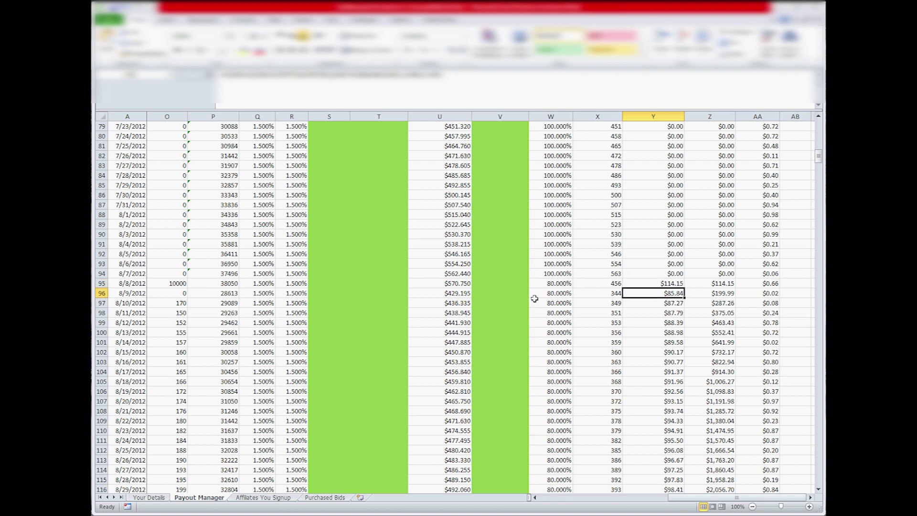
pyautogui.click(178, 290)
pyautogui.moveTo(661, 292); pyautogui.dragTo(662, 302)
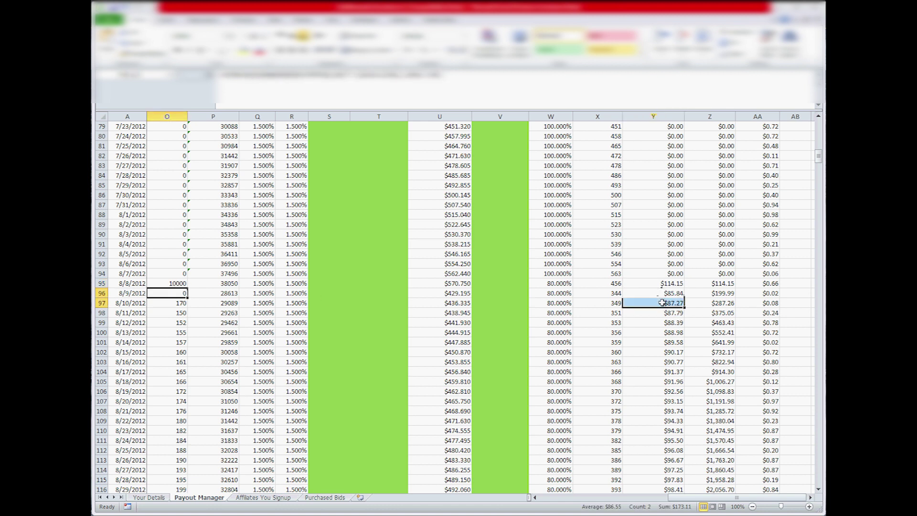
pyautogui.click(662, 291)
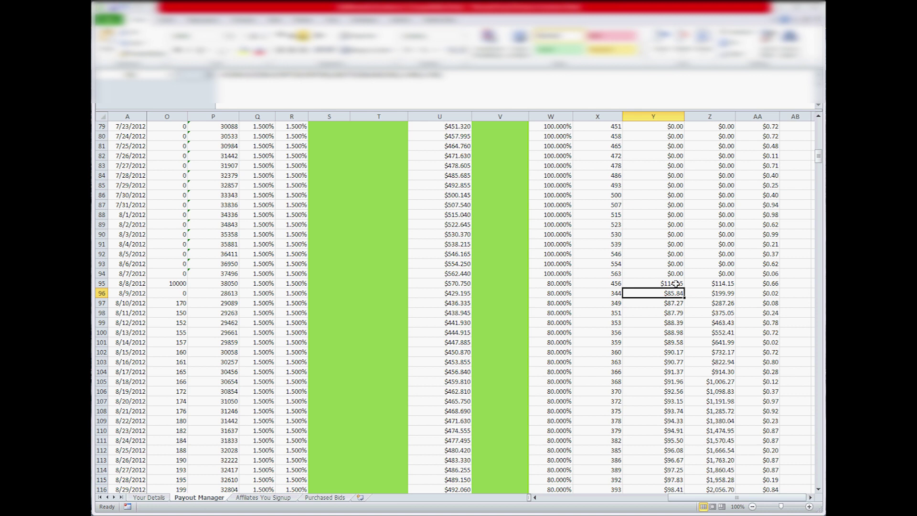
pyautogui.moveTo(676, 291); pyautogui.dragTo(674, 479)
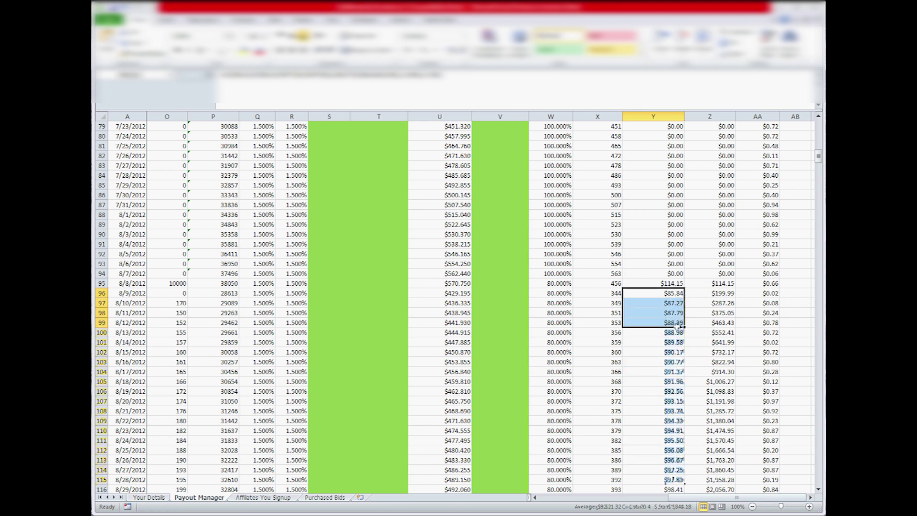
pyautogui.click(672, 371)
pyautogui.click(562, 284)
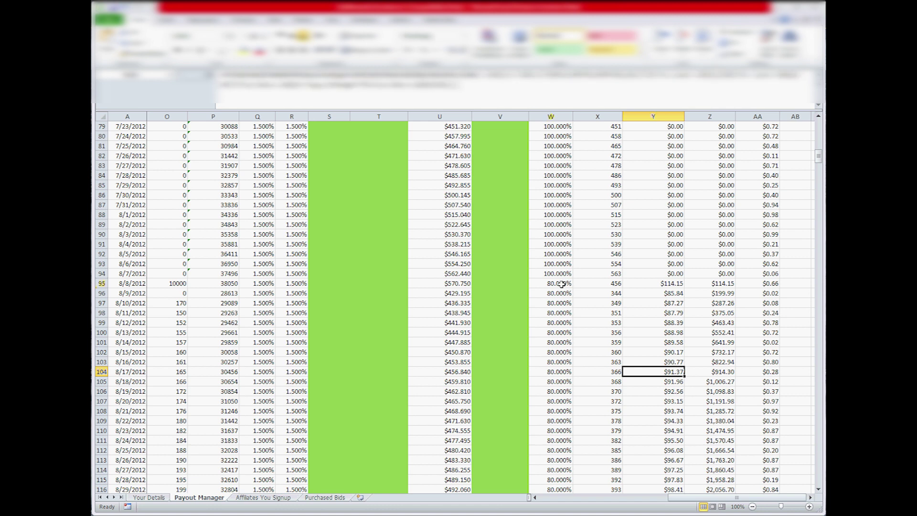
# Check the 7/31/2012 row, then set the VIP point level in B12 to 33000.
pyautogui.click(148, 497)
pyautogui.click(193, 498)
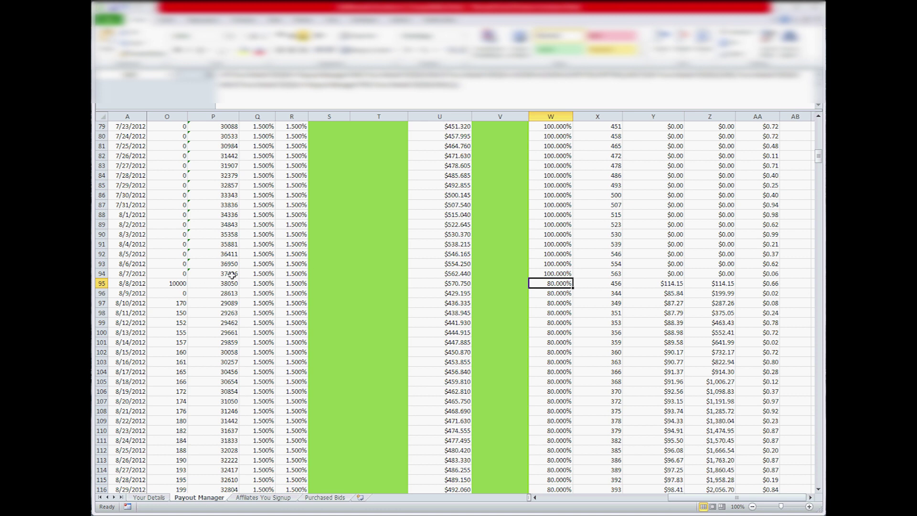
pyautogui.click(229, 206)
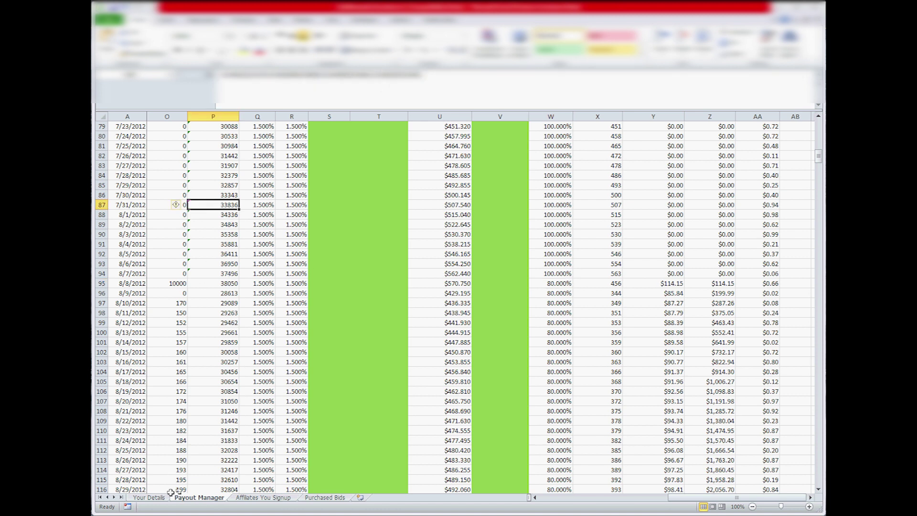
pyautogui.click(148, 497)
pyautogui.click(488, 224)
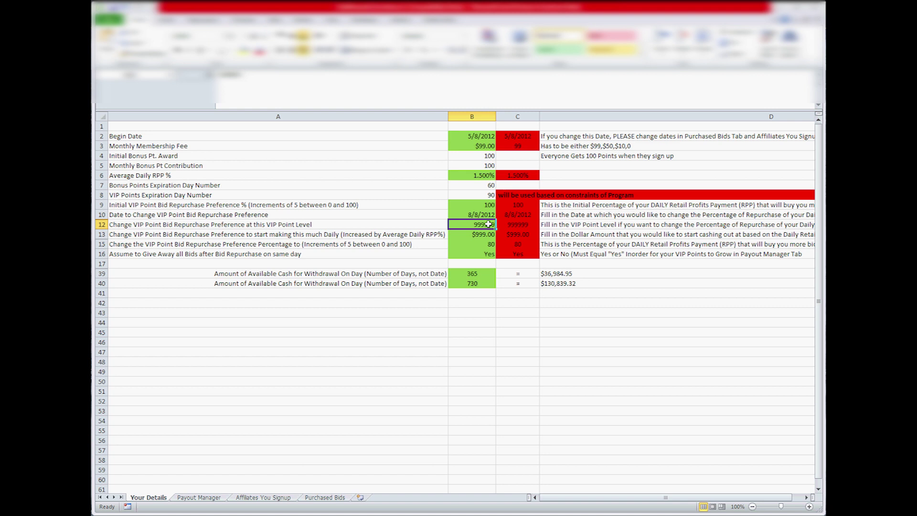
pyautogui.write('33333')
pyautogui.press('Return')
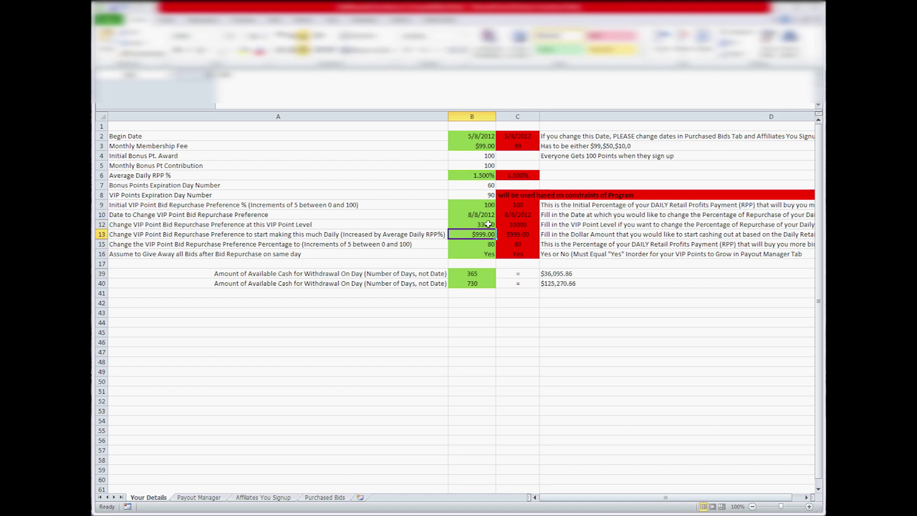
# In Payout Manager, count the 80% repurchase rows in column W from 7/30/2012 onward.
pyautogui.click(198, 497)
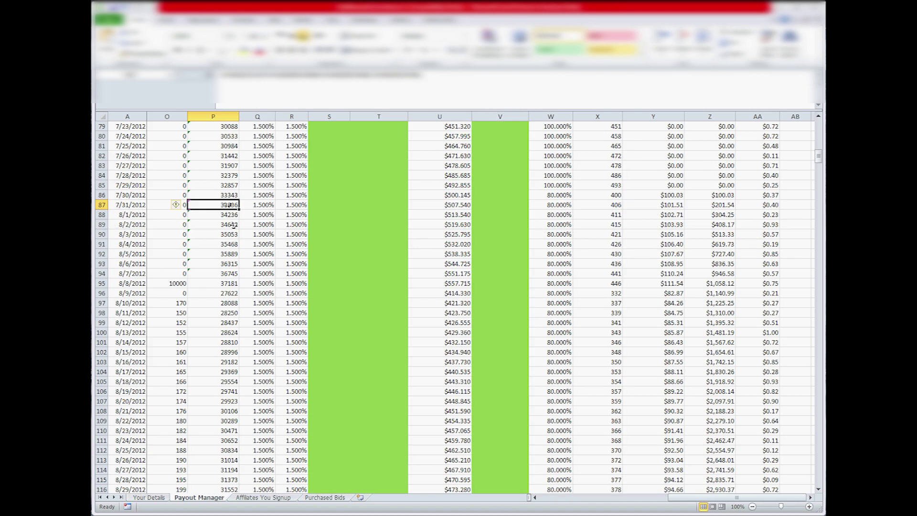
pyautogui.click(227, 194)
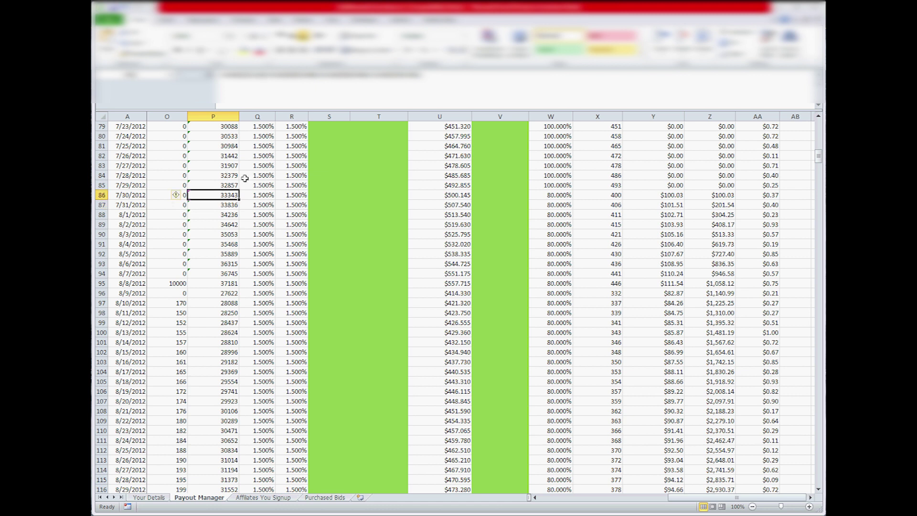
pyautogui.click(551, 194)
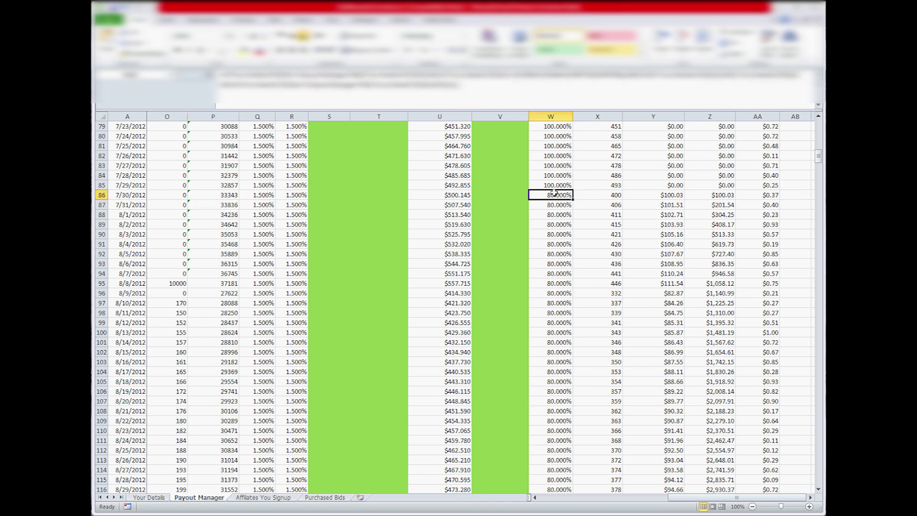
pyautogui.moveTo(555, 204); pyautogui.dragTo(557, 401)
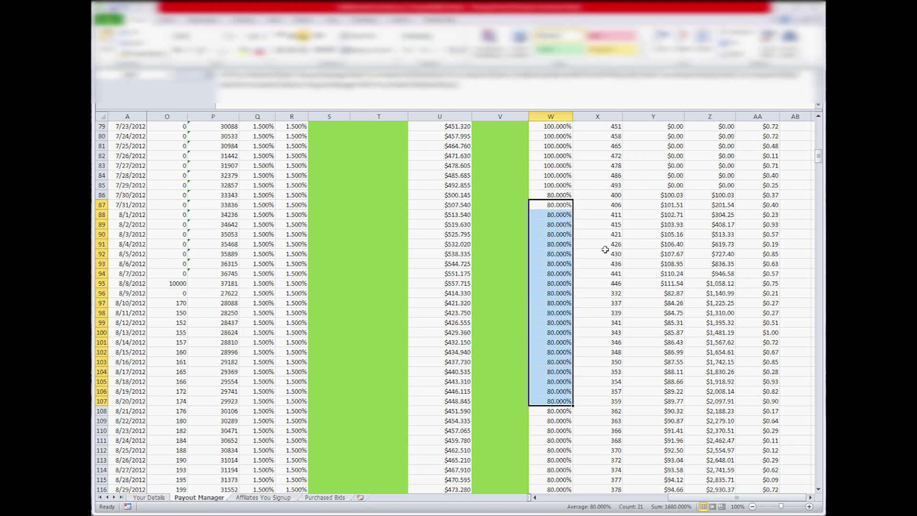
# Total the daily withdrawal funds in column Y and the running withdrawal amounts in column Z.
pyautogui.click(681, 196)
pyautogui.moveTo(683, 199); pyautogui.dragTo(678, 480)
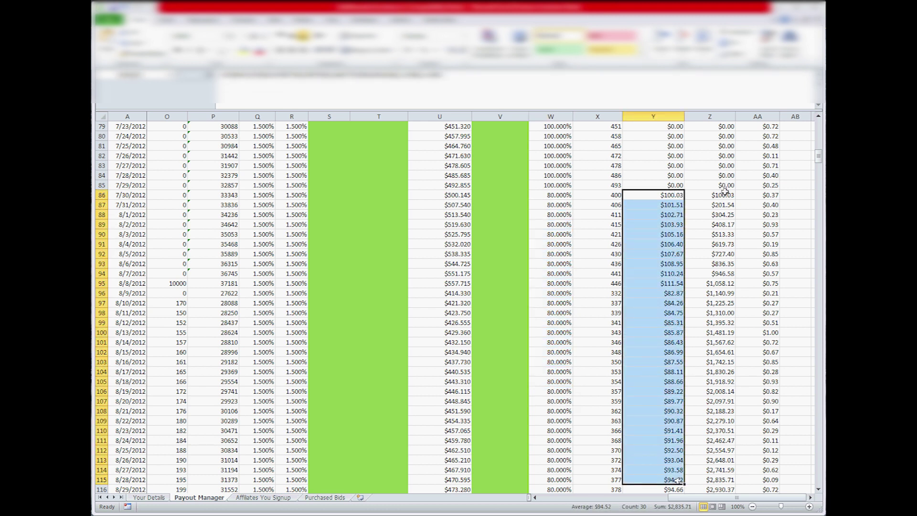
pyautogui.moveTo(724, 191); pyautogui.dragTo(704, 464)
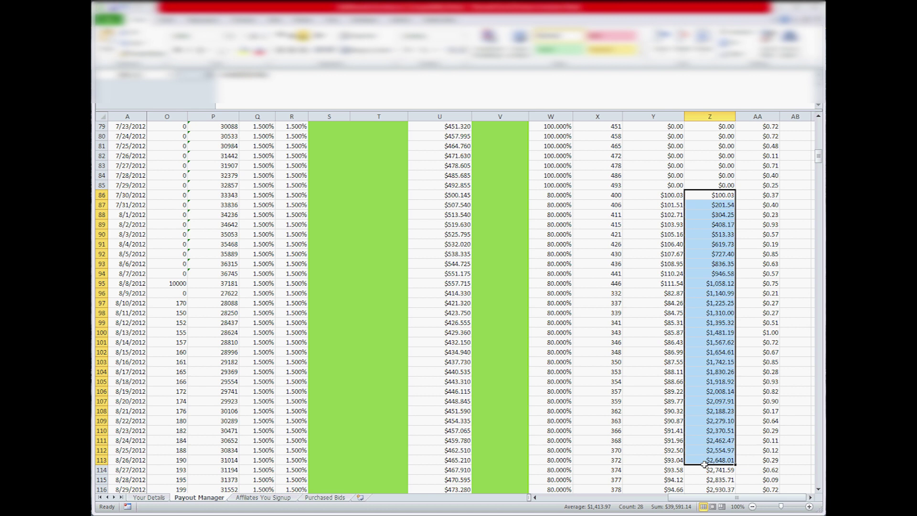
pyautogui.moveTo(704, 463); pyautogui.dragTo(705, 470)
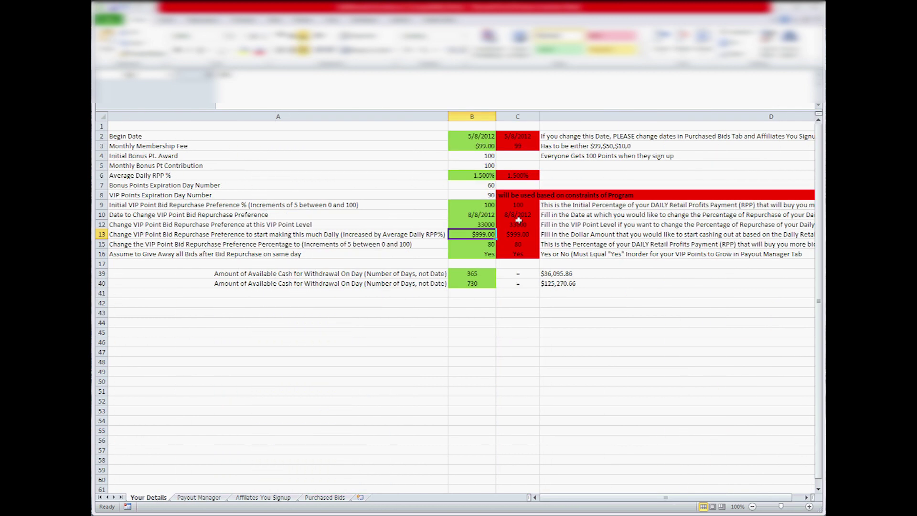
# Review the changeover inputs: change date, VIP point level, cash-out amount and 80% repurchase.
pyautogui.moveTo(483, 216); pyautogui.dragTo(477, 234)
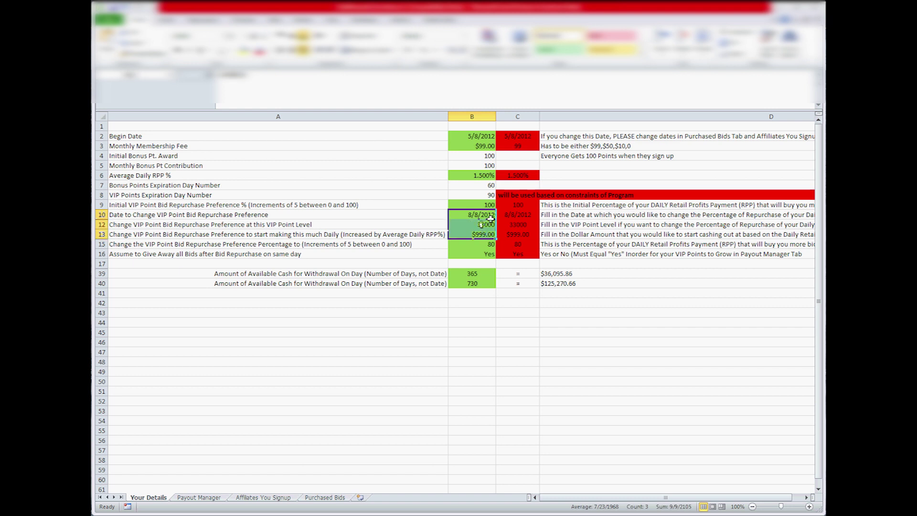
pyautogui.click(483, 223)
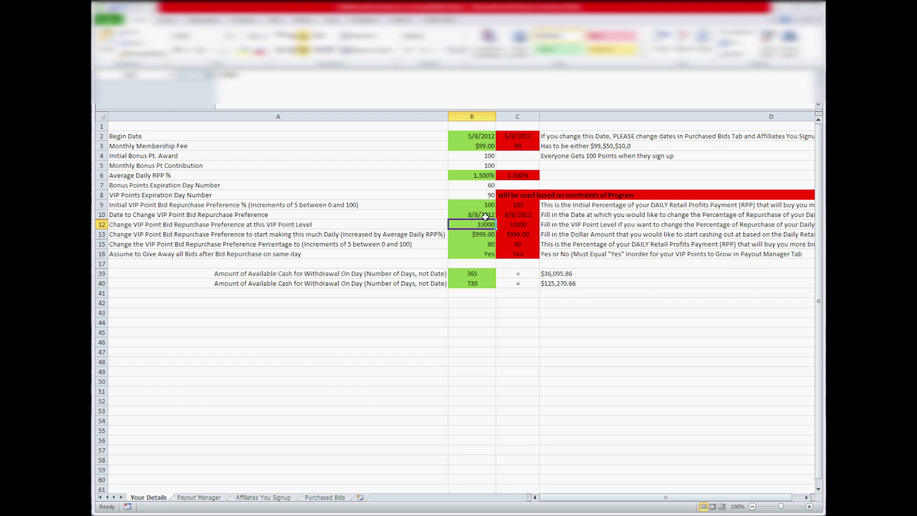
pyautogui.click(484, 214)
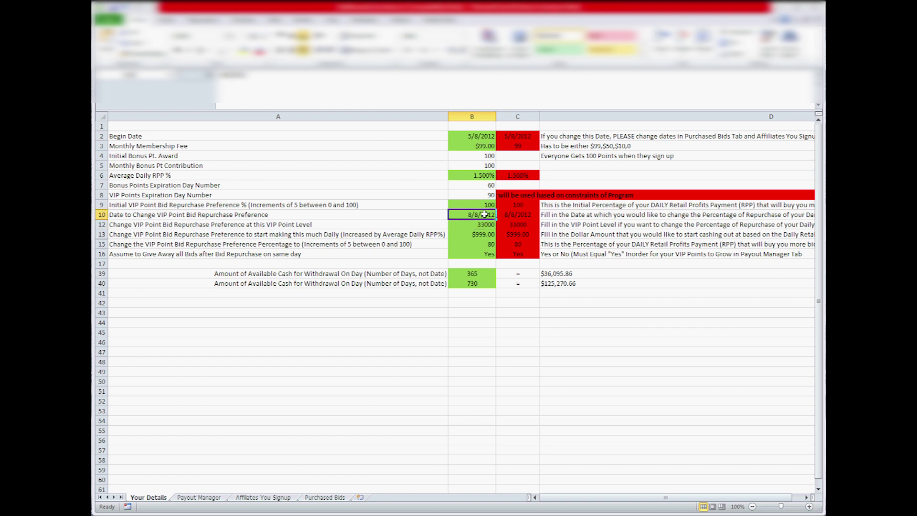
pyautogui.click(485, 233)
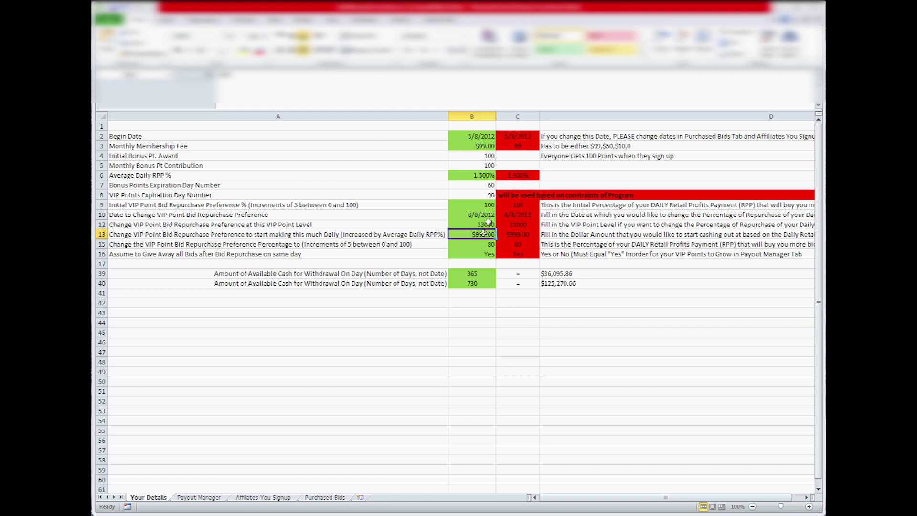
pyautogui.click(485, 224)
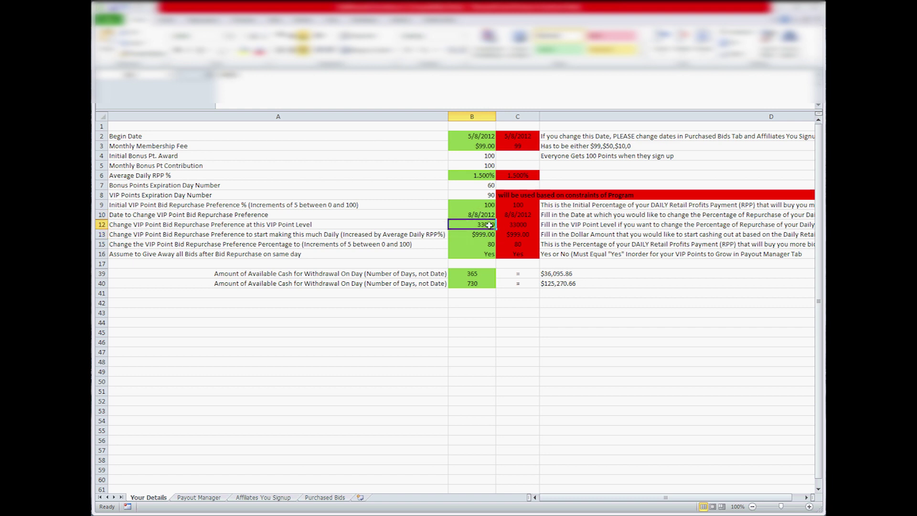
pyautogui.click(470, 235)
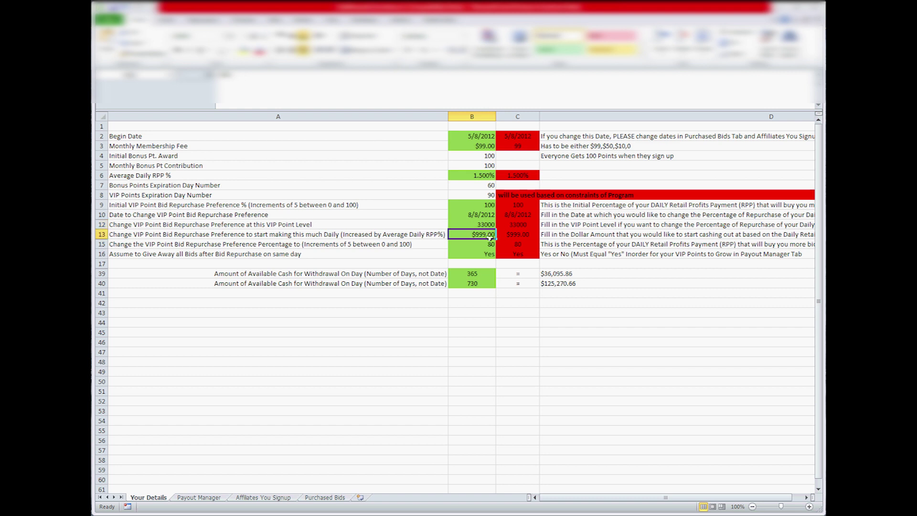
pyautogui.click(490, 244)
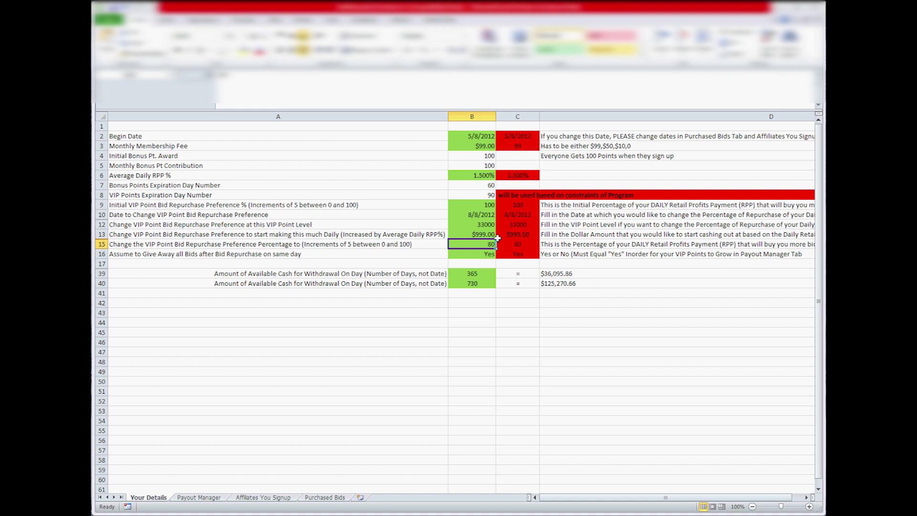
# Set the cash-out amount to $140.00, VIP point level to 10000 and change date to 5/8/2014.
pyautogui.click(491, 234)
pyautogui.write('43')
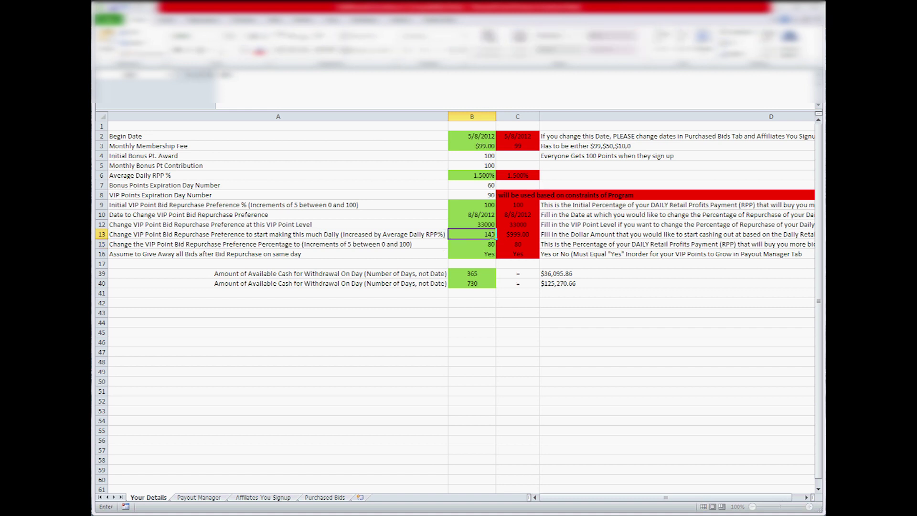
pyautogui.click(491, 224)
pyautogui.write('10000')
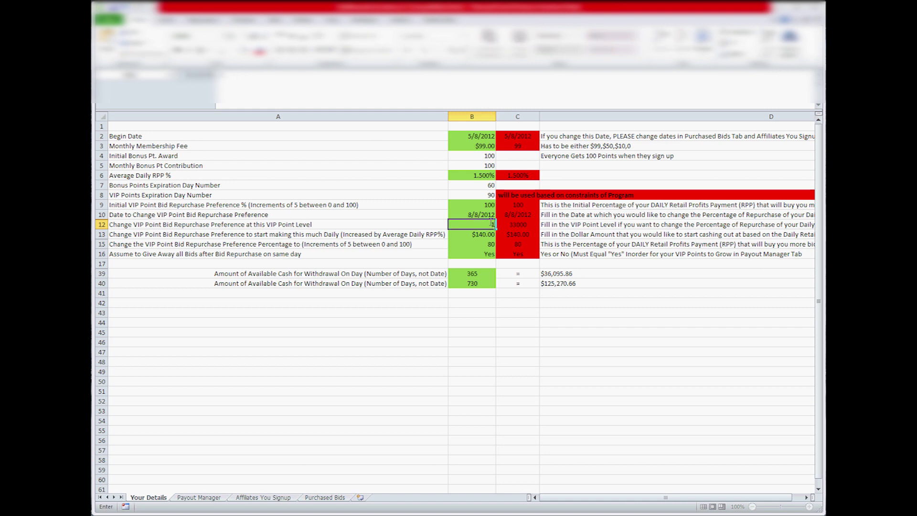
pyautogui.click(472, 214)
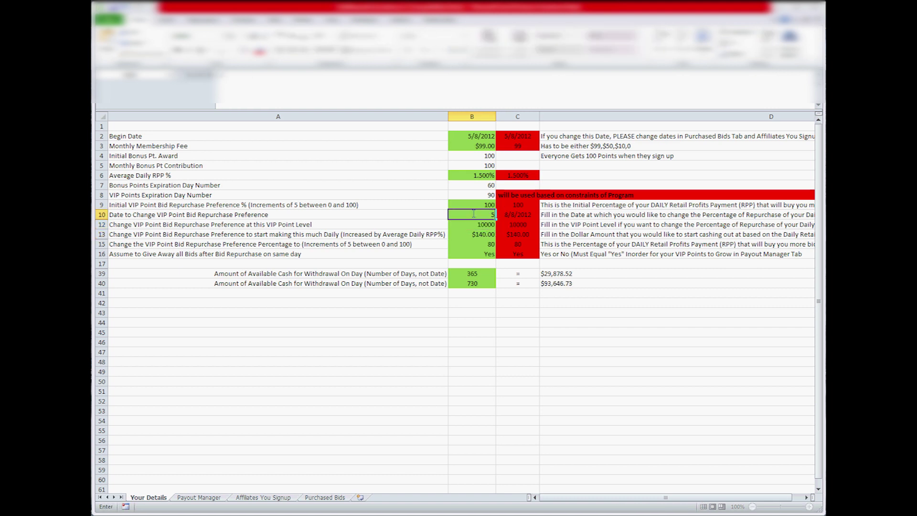
pyautogui.write('5/8/2014')
pyautogui.hotkey('ctrl', 'Return')
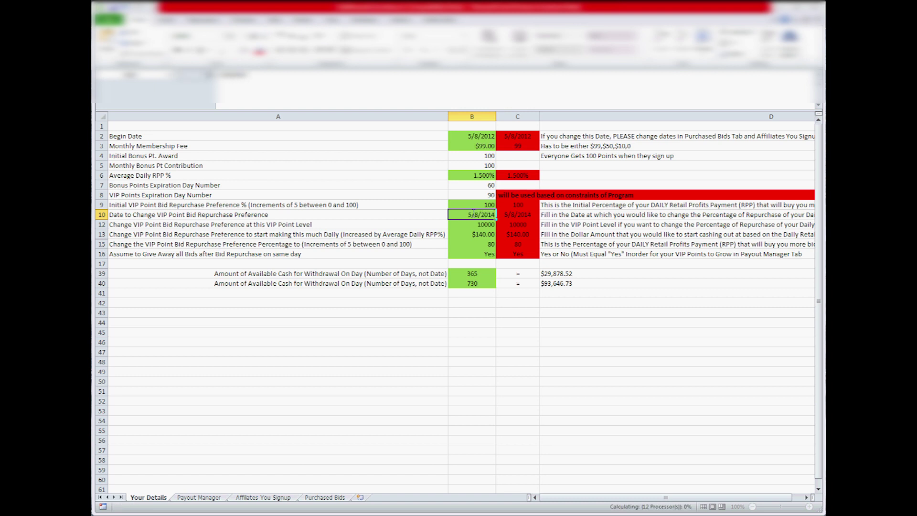
pyautogui.click(488, 225)
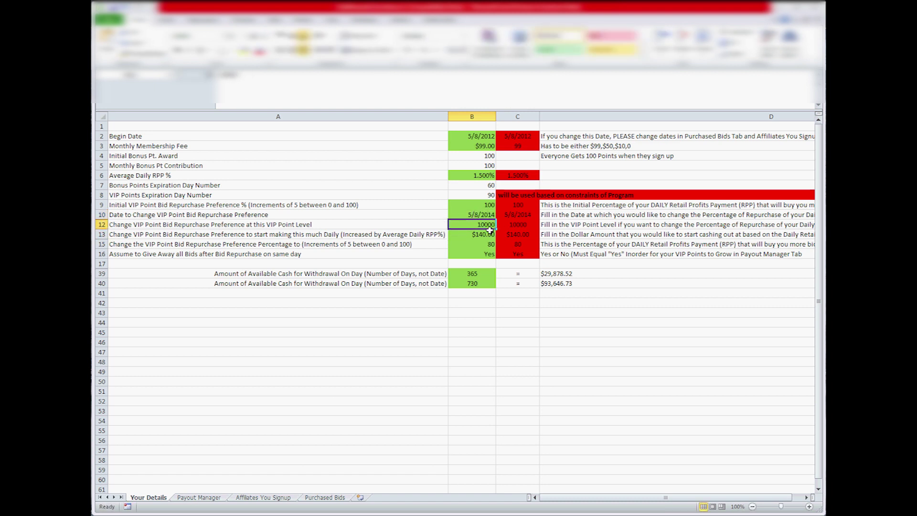
pyautogui.click(194, 497)
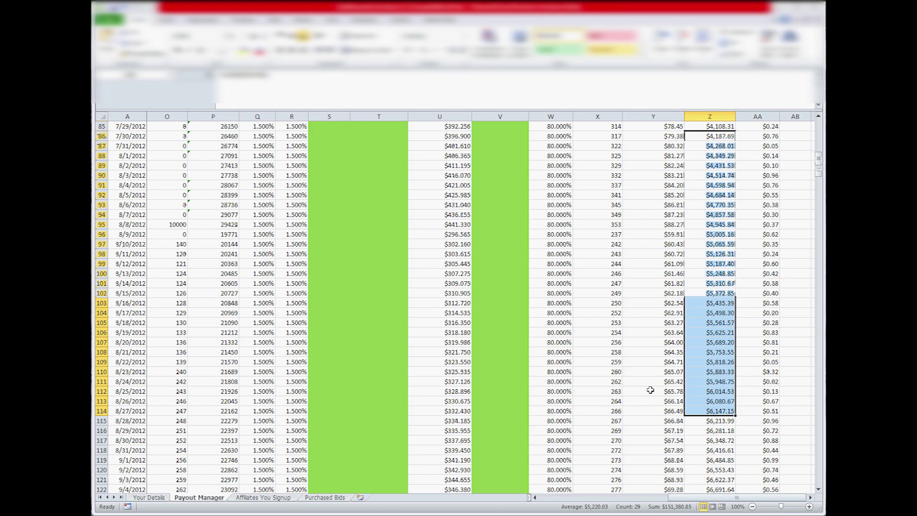
# Scroll Payout Manager back up to its first rows, then return to Your Details with Ctrl+Page Up.
pyautogui.scroll(20, 633, 384)
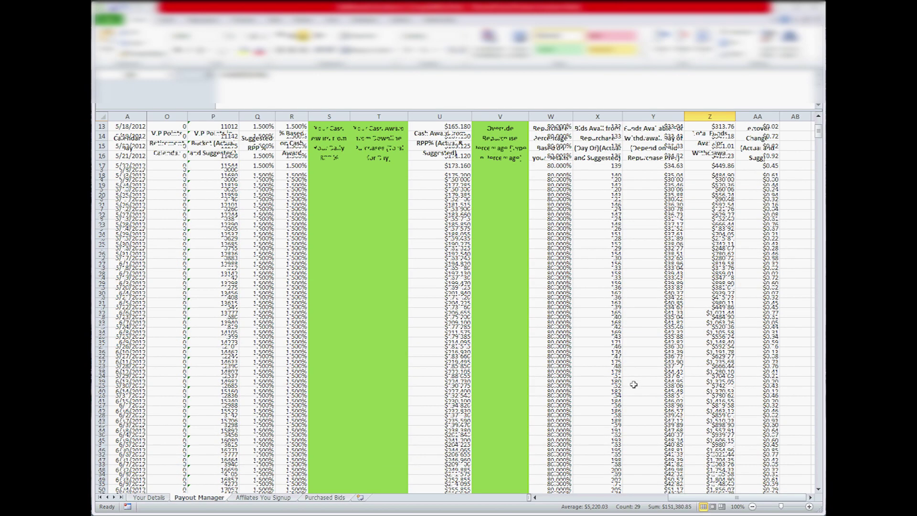
pyautogui.scroll(2, 592, 424)
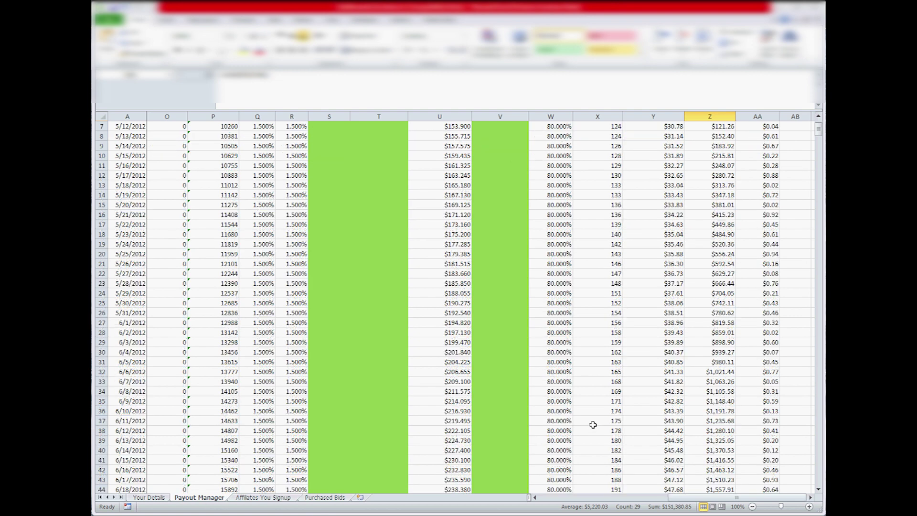
pyautogui.hotkey('ctrl', 'pageup')
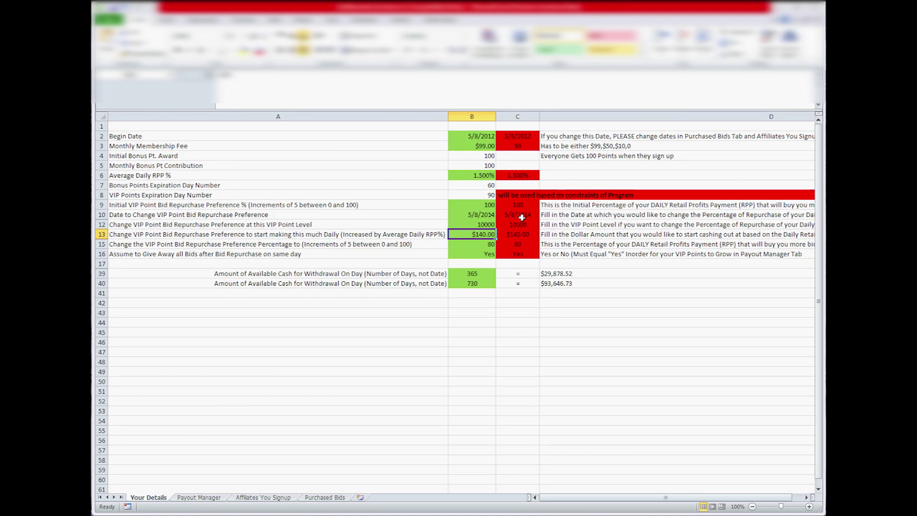
# Change the VIP point level in B12 to 100000.
pyautogui.click(486, 215)
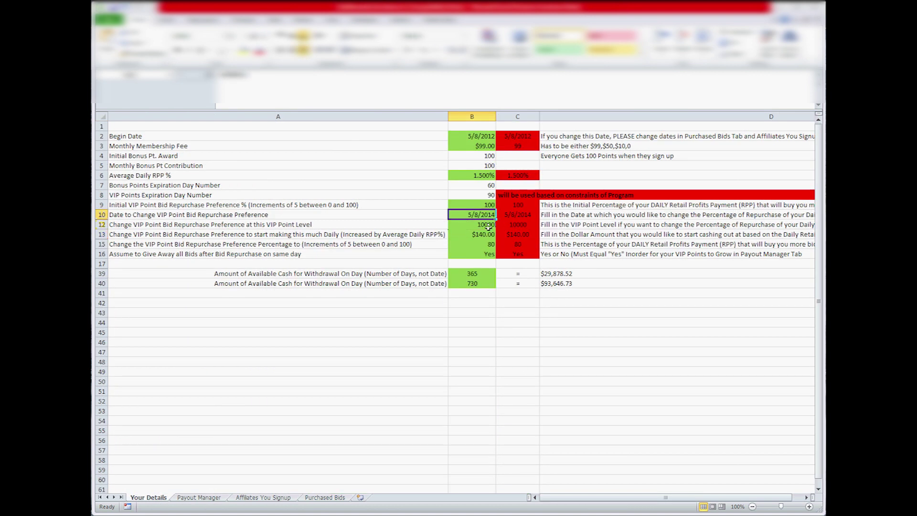
pyautogui.click(487, 226)
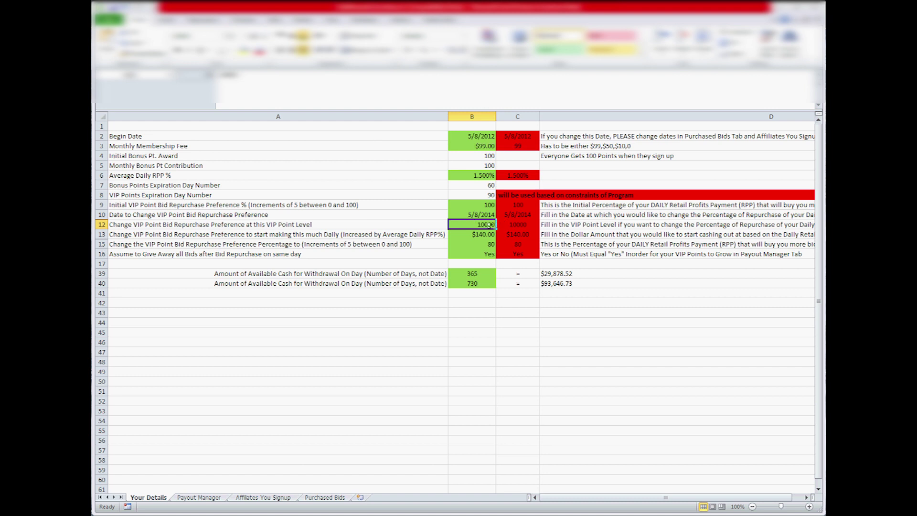
pyautogui.write('100000')
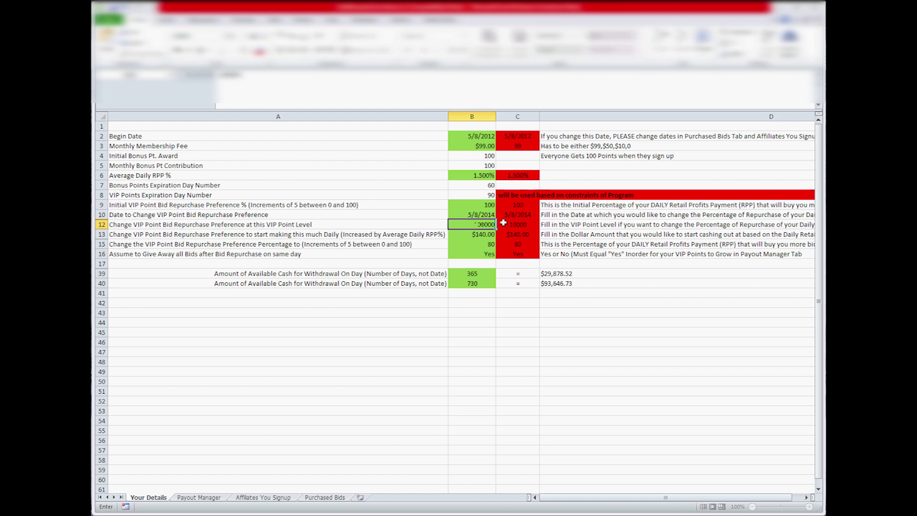
pyautogui.press('Return')
# In Payout Manager, confirm repurchase first drops to 80% with a $140.09 withdrawal, then return.
pyautogui.click(199, 497)
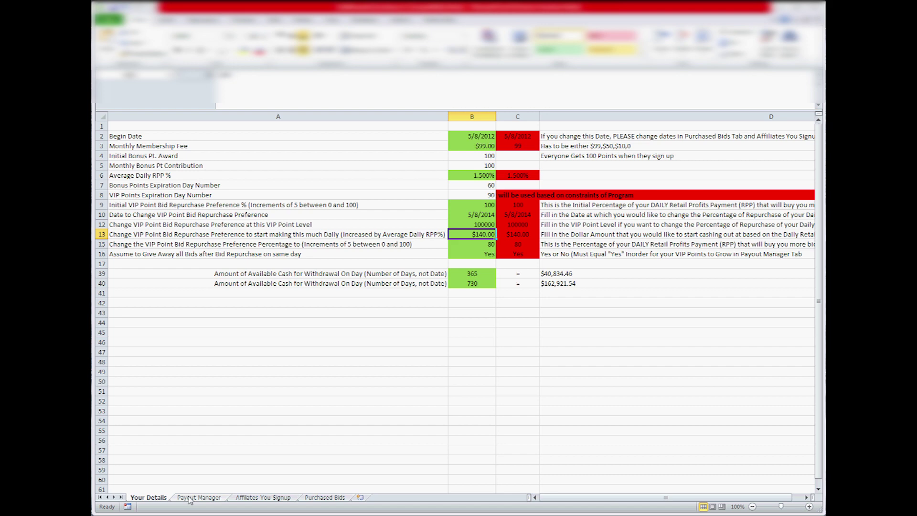
pyautogui.click(565, 181)
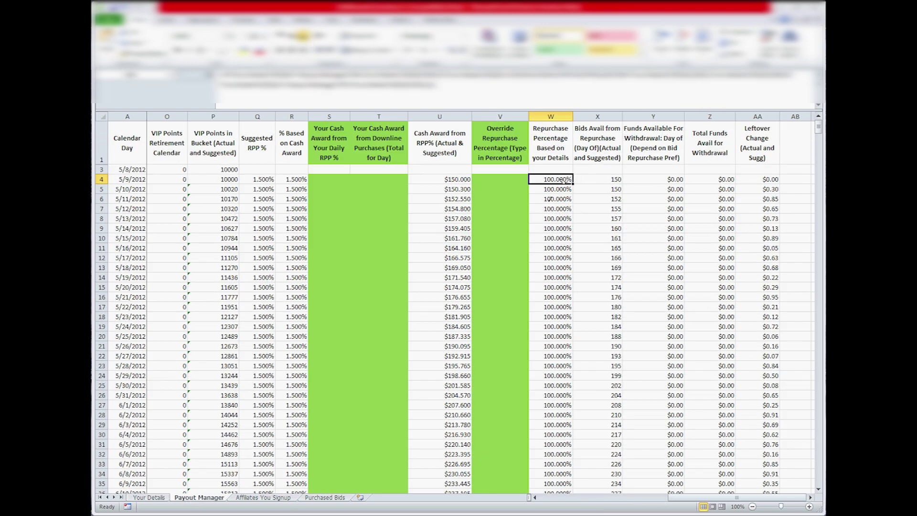
pyautogui.scroll(-20, 541, 255)
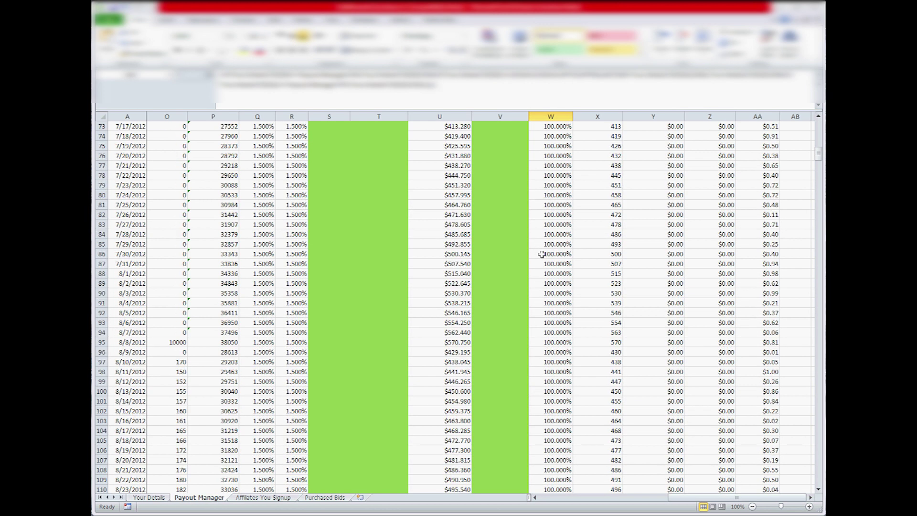
pyautogui.click(566, 234)
pyautogui.click(649, 234)
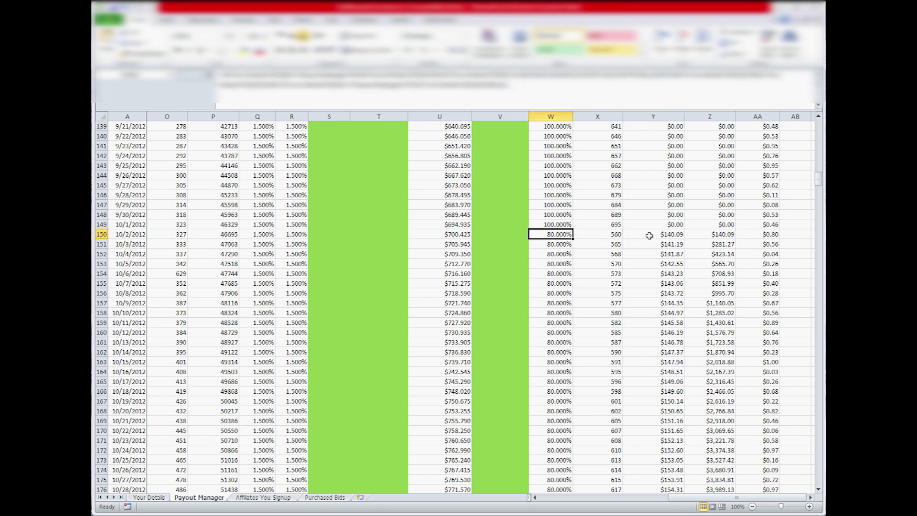
pyautogui.click(163, 497)
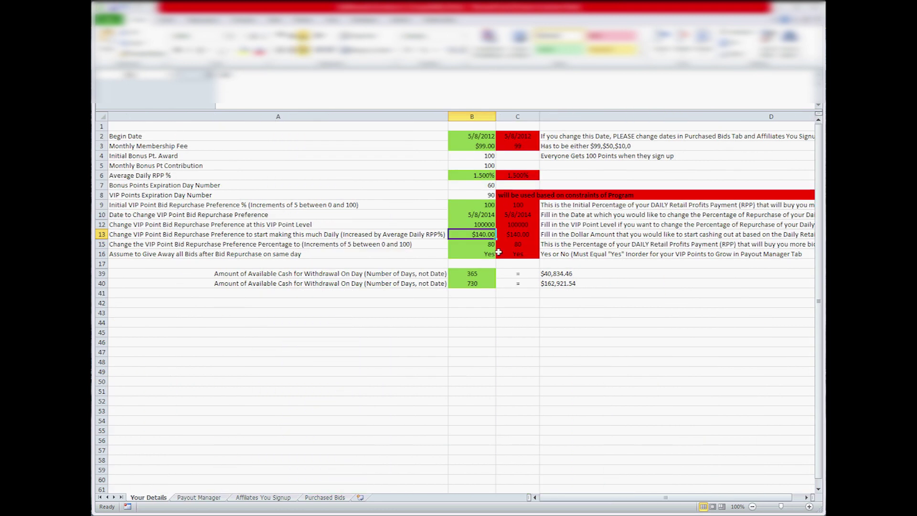
pyautogui.click(491, 253)
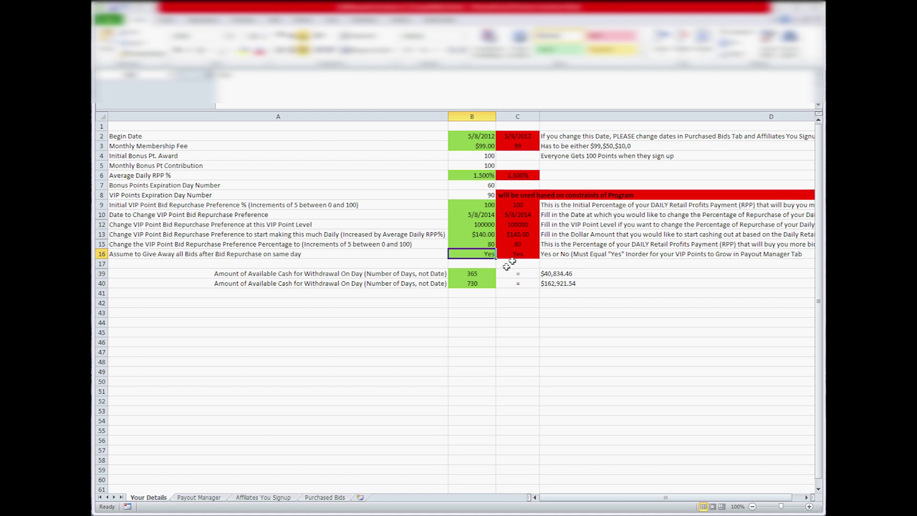
pyautogui.click(490, 276)
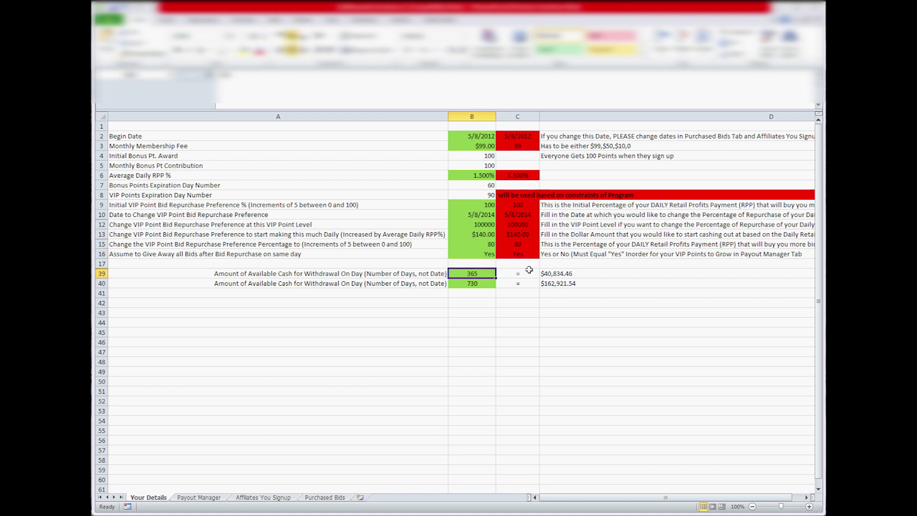
pyautogui.moveTo(485, 274); pyautogui.dragTo(488, 284)
pyautogui.click(544, 273)
pyautogui.moveTo(573, 273)
pyautogui.mouseDown()
pyautogui.moveTo(576, 283)
pyautogui.moveTo(558, 283)
pyautogui.moveTo(571, 283)
pyautogui.mouseUp()
pyautogui.click(485, 273)
pyautogui.click(477, 283)
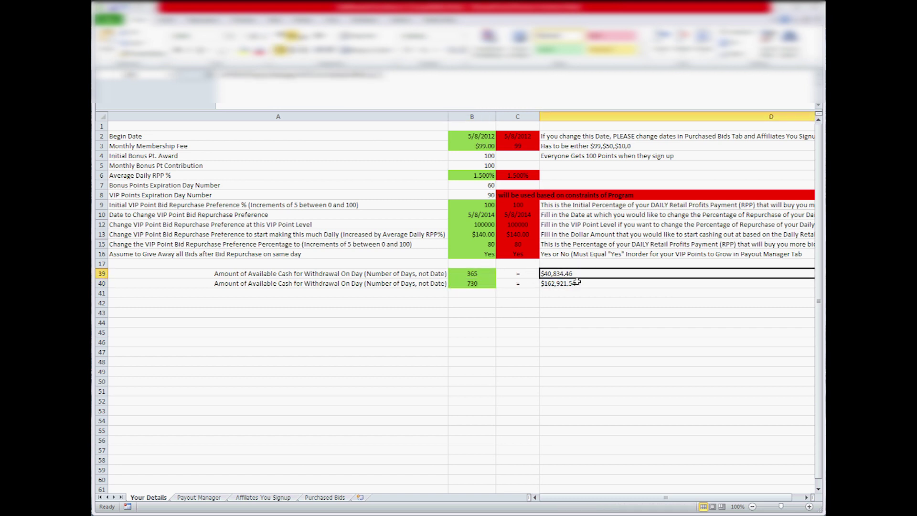
pyautogui.click(452, 272)
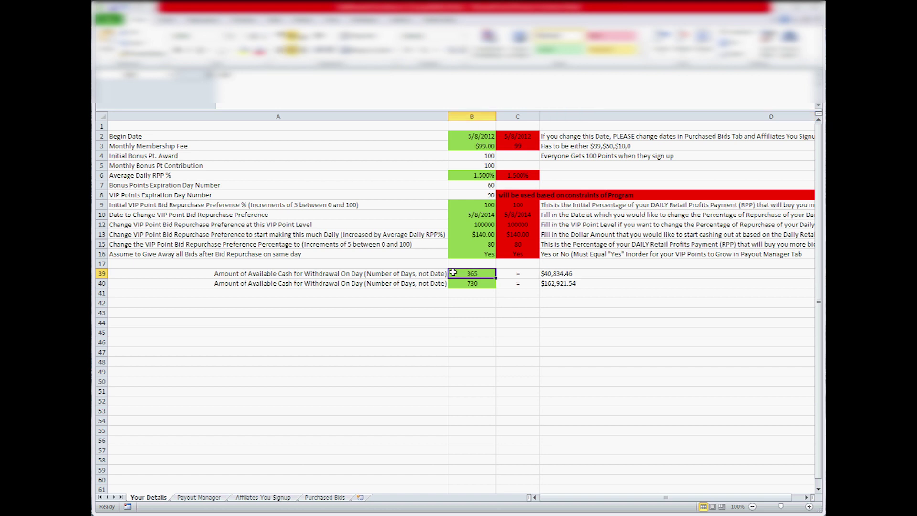
pyautogui.click(582, 275)
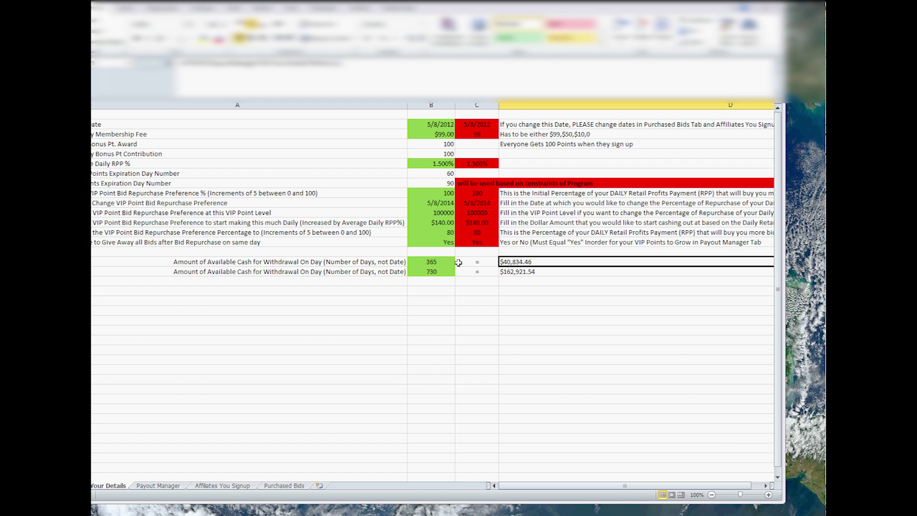
pyautogui.click(408, 272)
pyautogui.click(566, 273)
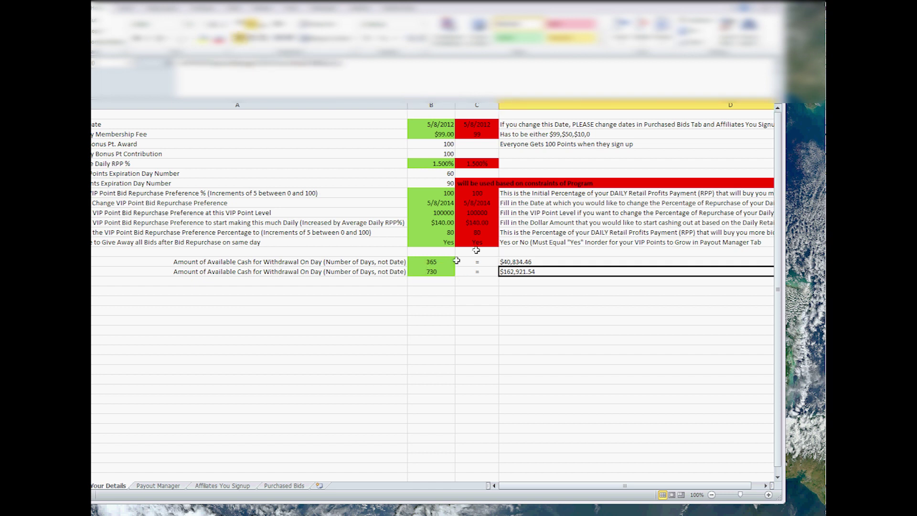
pyautogui.click(442, 225)
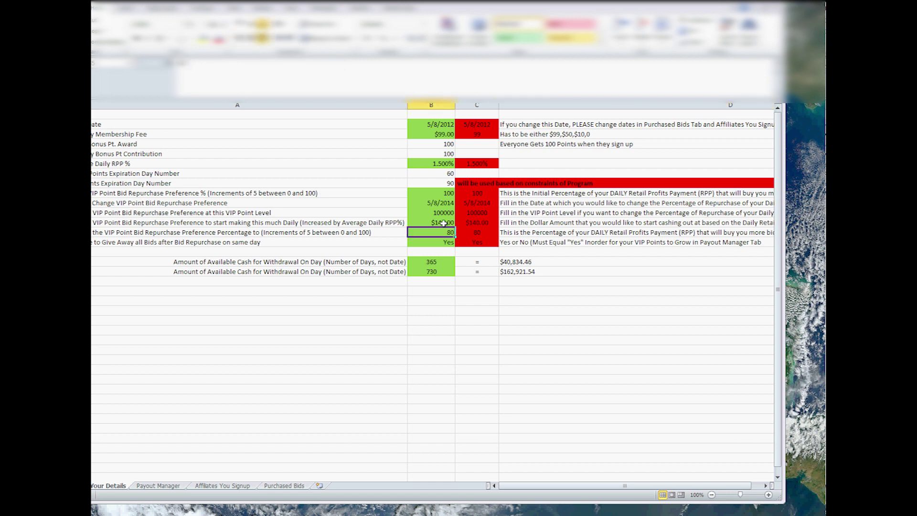
pyautogui.click(444, 262)
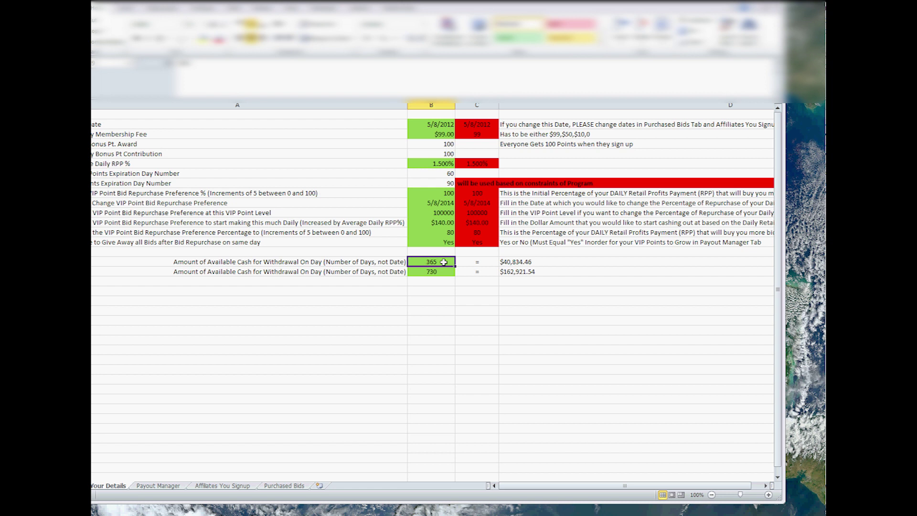
# Enter 180 and 365 as the withdrawal days and check the $5,236.19 day-180 result.
pyautogui.write('180')
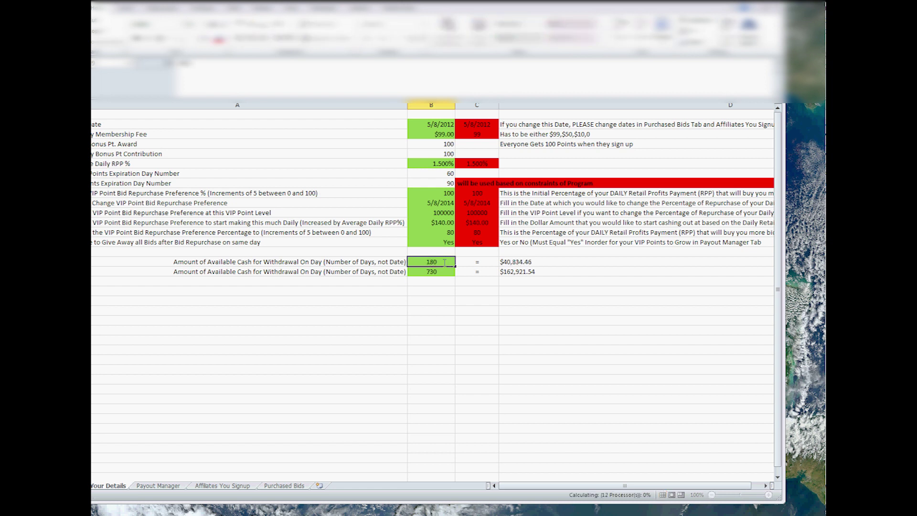
pyautogui.click(449, 270)
pyautogui.write('365')
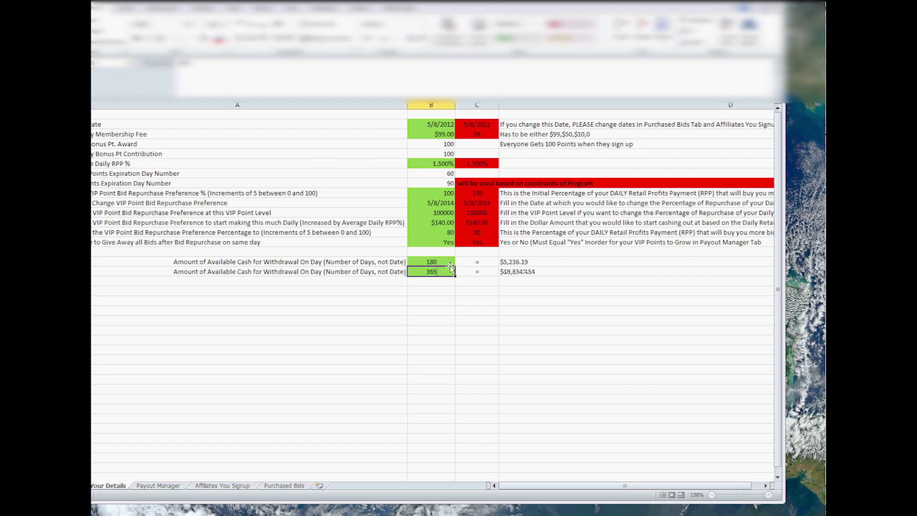
pyautogui.press('Return')
pyautogui.click(536, 262)
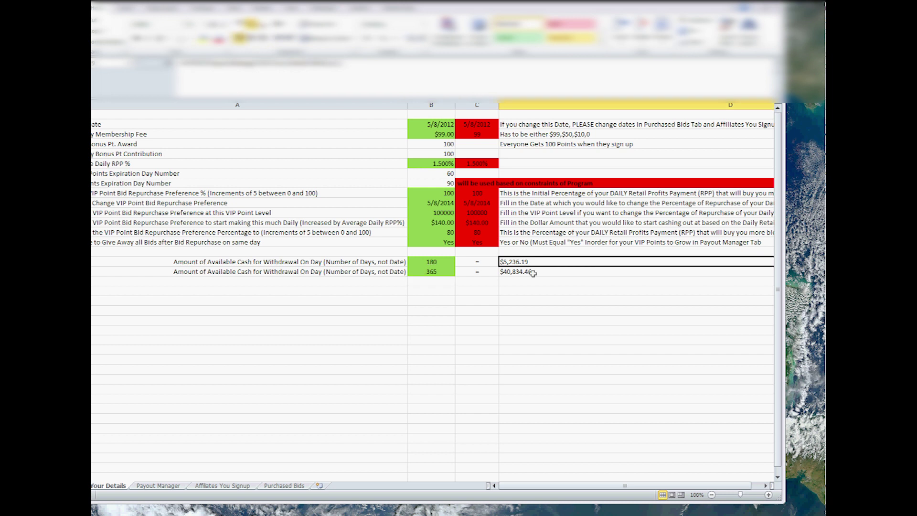
# Review the 80% repurchase, $140.00 cash-out, 100000 VIP level and change-date inputs.
pyautogui.click(440, 233)
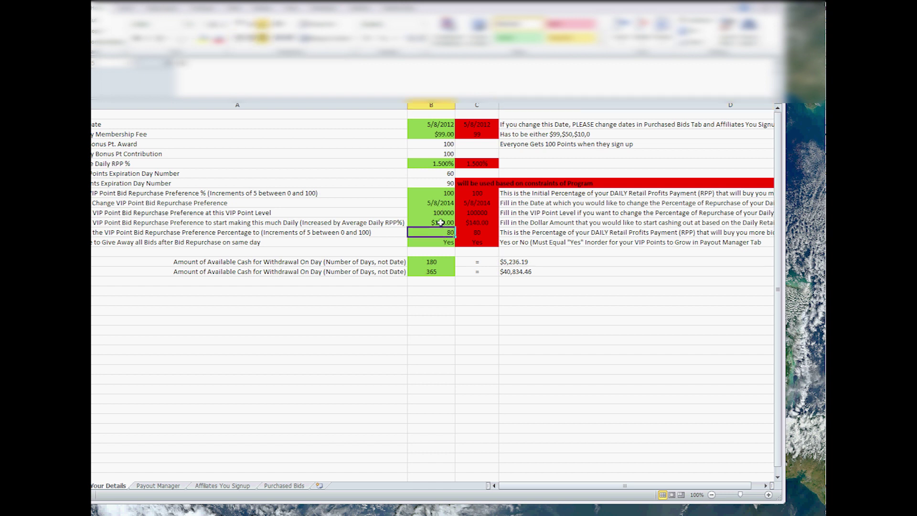
pyautogui.click(440, 222)
pyautogui.click(445, 213)
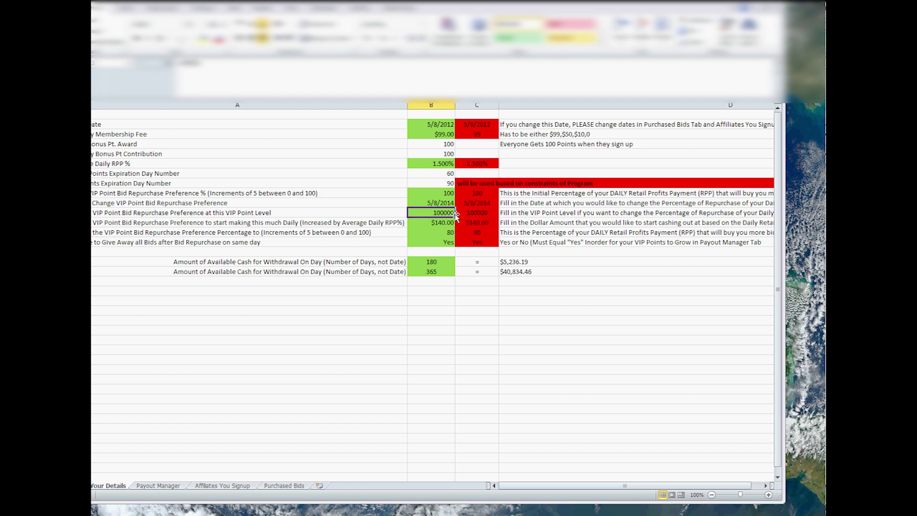
pyautogui.click(444, 203)
pyautogui.click(447, 232)
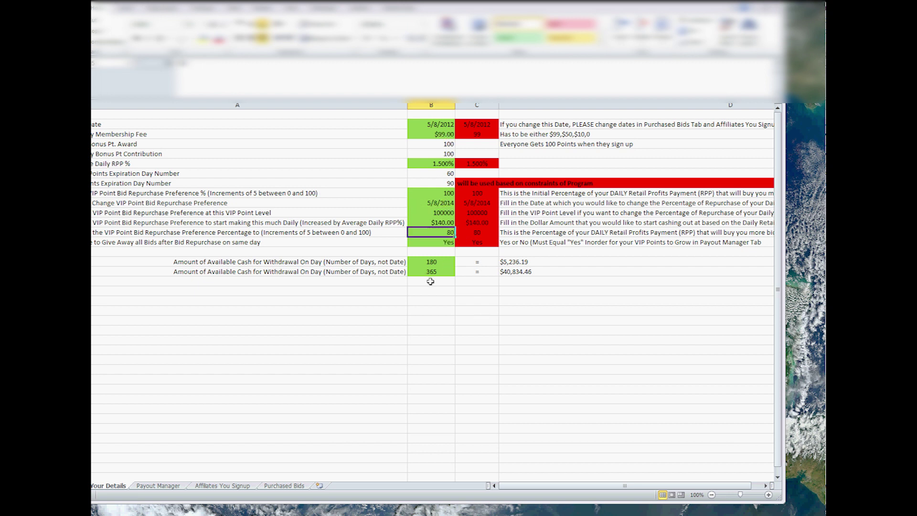
# Enter 1.4 as the Average Daily RPP and inspect the resulting $0.00 at 180 days.
pyautogui.click(443, 166)
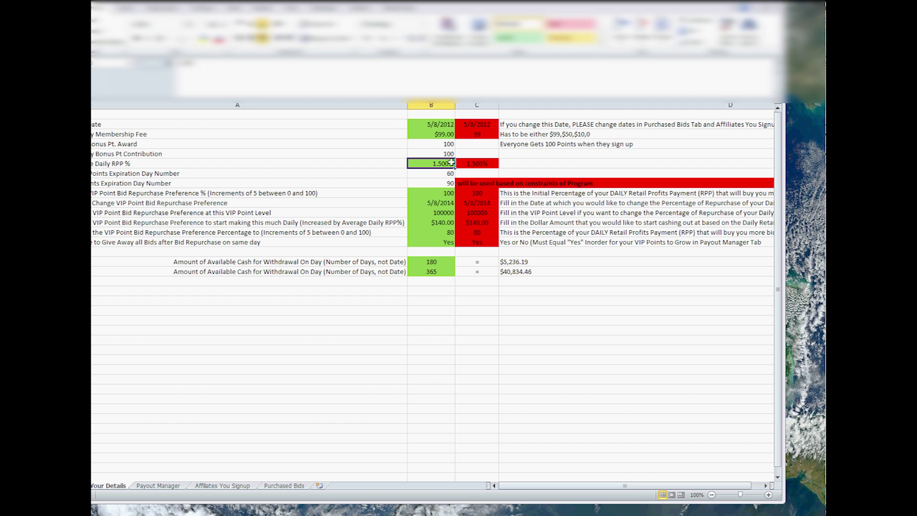
pyautogui.write('1.4')
pyautogui.press('Return')
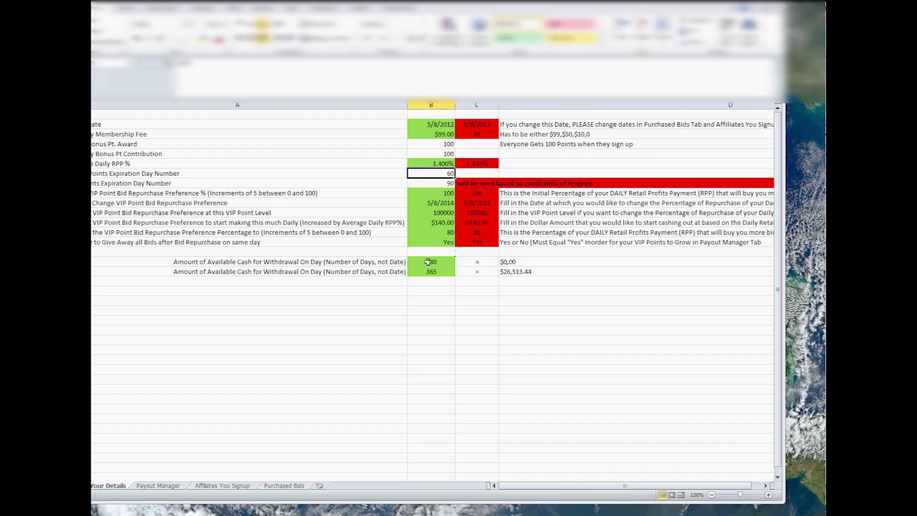
pyautogui.click(509, 262)
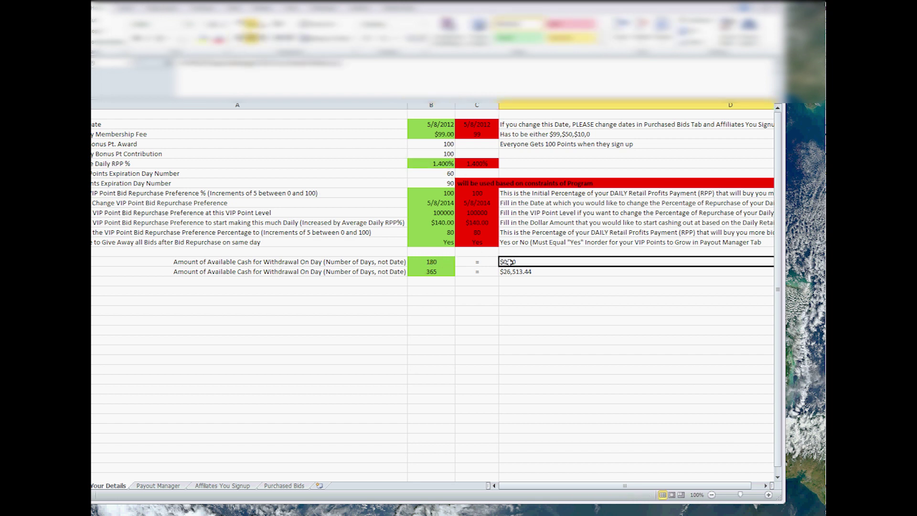
pyautogui.click(438, 222)
pyautogui.click(436, 263)
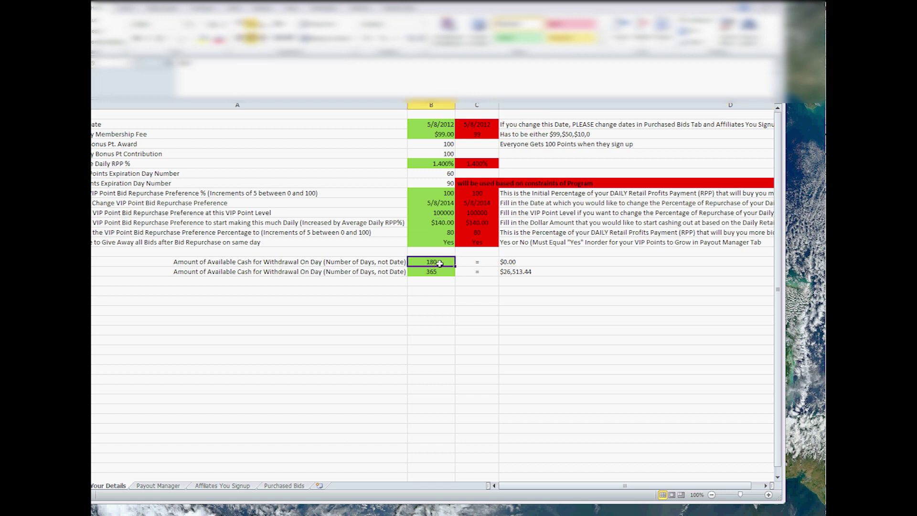
pyautogui.click(176, 486)
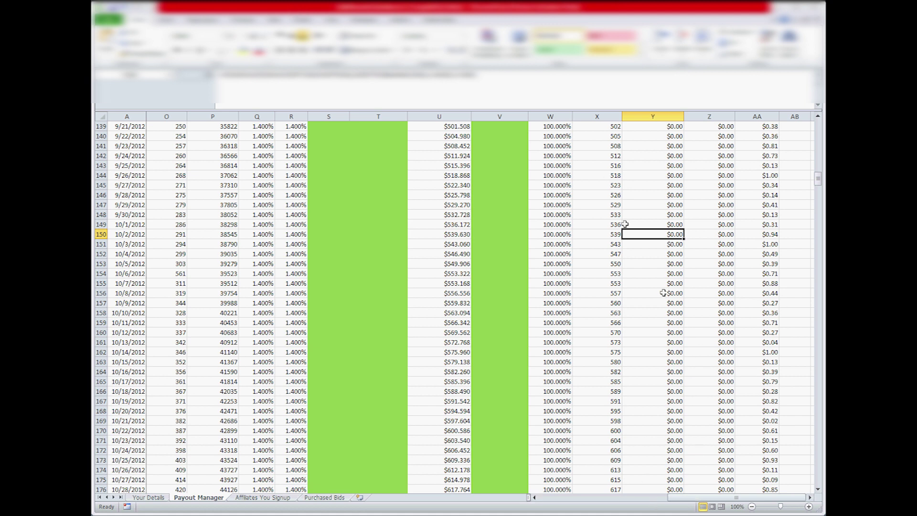
# Select row 201, where payouts start at $140.03, and its running totals Z201:Z212.
pyautogui.scroll(-20, 576, 332)
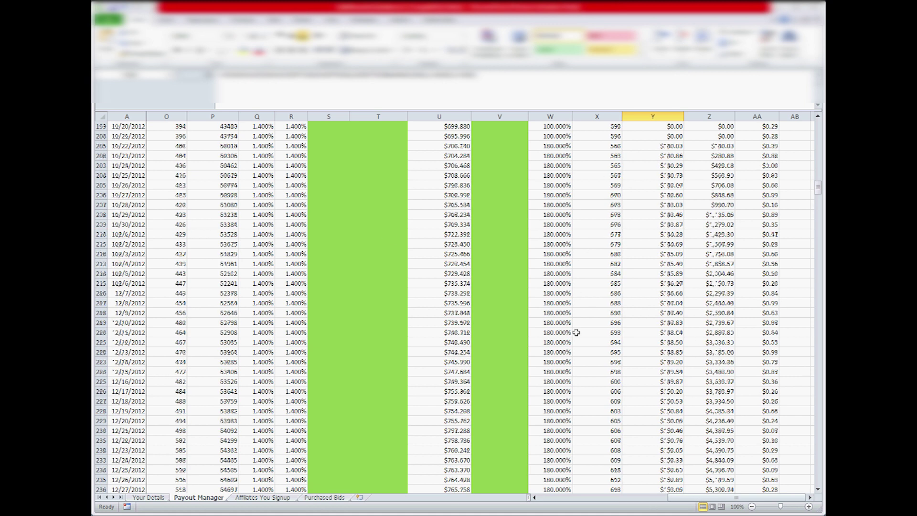
pyautogui.scroll(6, 577, 333)
pyautogui.click(544, 324)
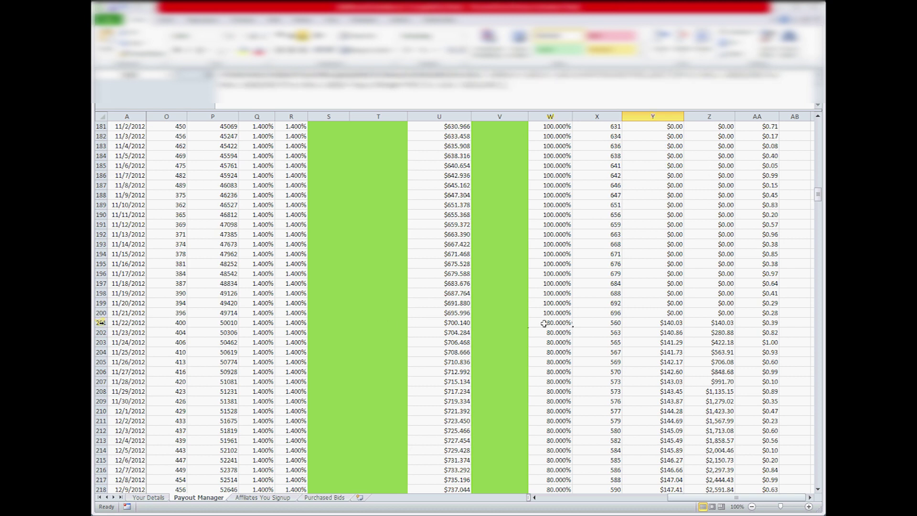
pyautogui.hotkey('shift', 'space')
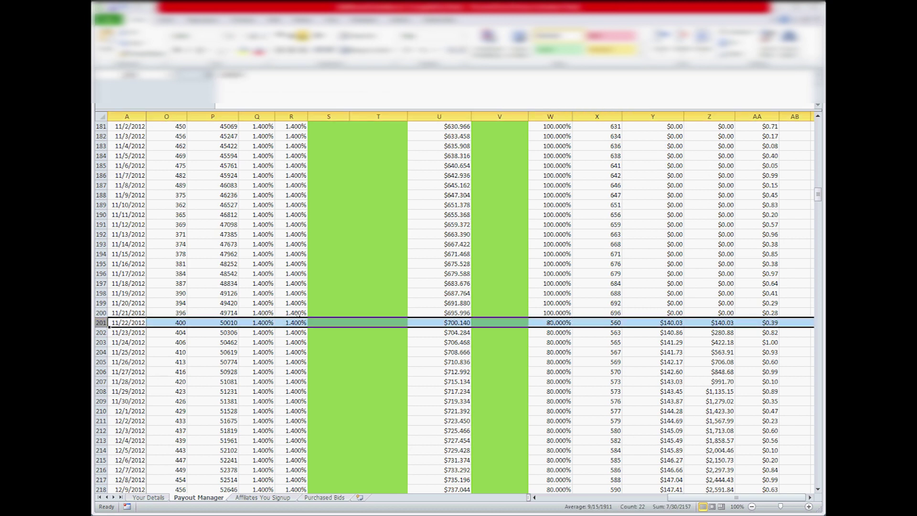
pyautogui.click(552, 324)
pyautogui.click(670, 323)
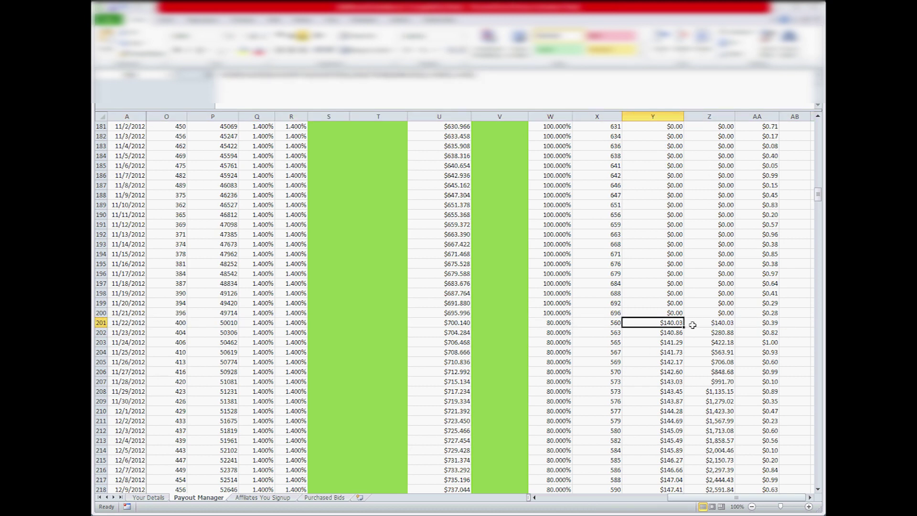
pyautogui.moveTo(718, 323); pyautogui.dragTo(721, 431)
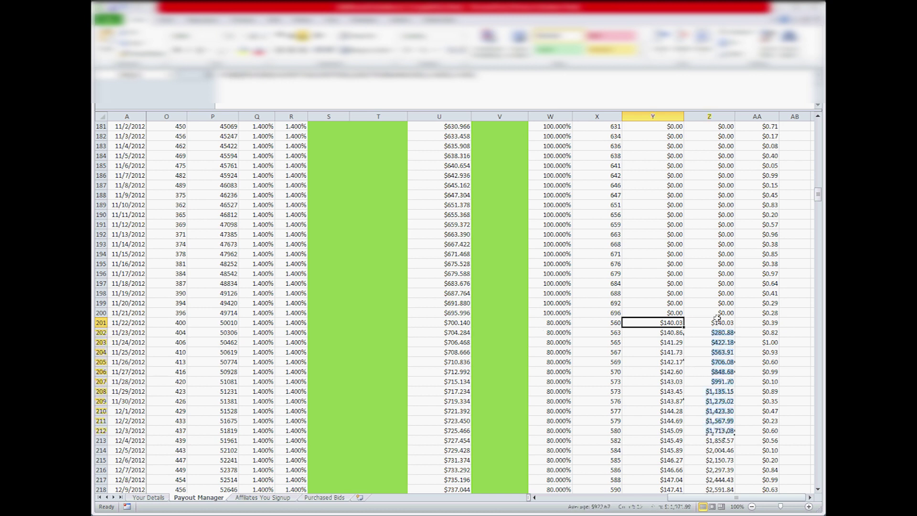
pyautogui.scroll(4, 691, 379)
pyautogui.scroll(-10, 690, 379)
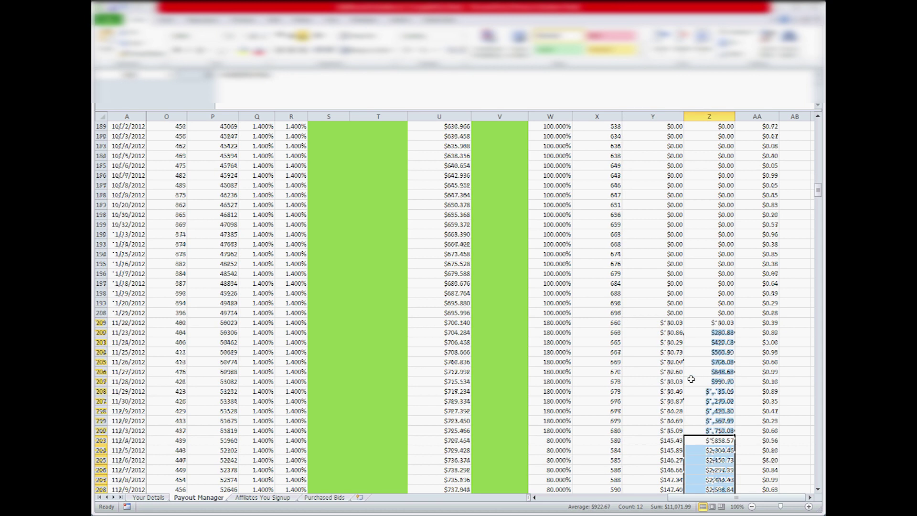
pyautogui.hotkey('ctrl', 'pageup')
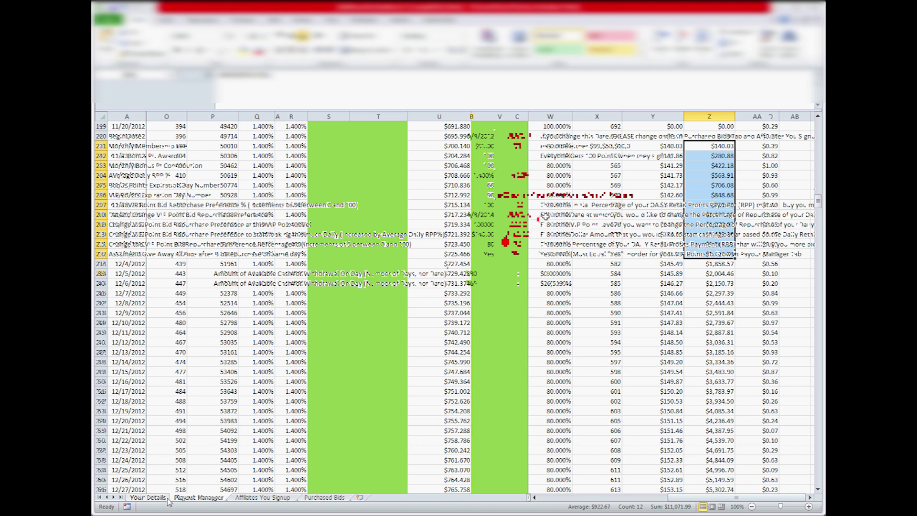
# Enter 1.5 as the Average Daily RPP in B6, after checking the $26,513.44 day-365 result.
pyautogui.click(484, 174)
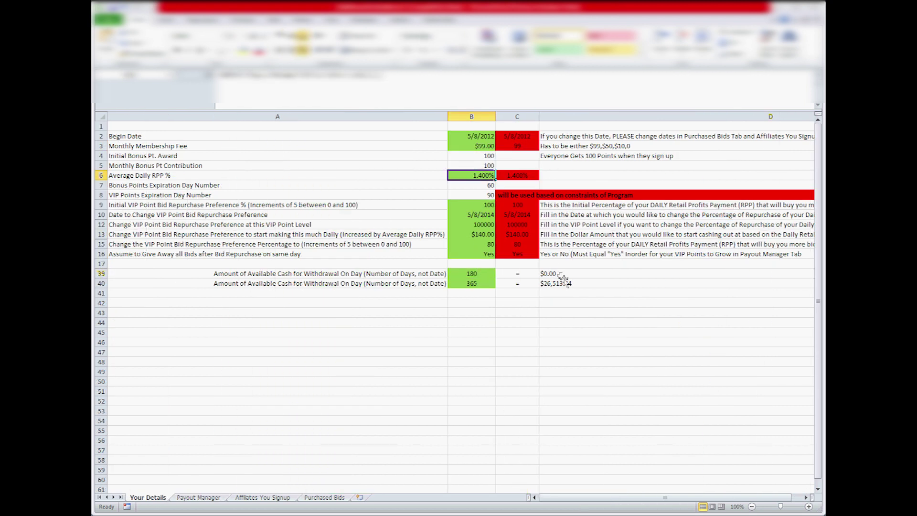
pyautogui.click(587, 283)
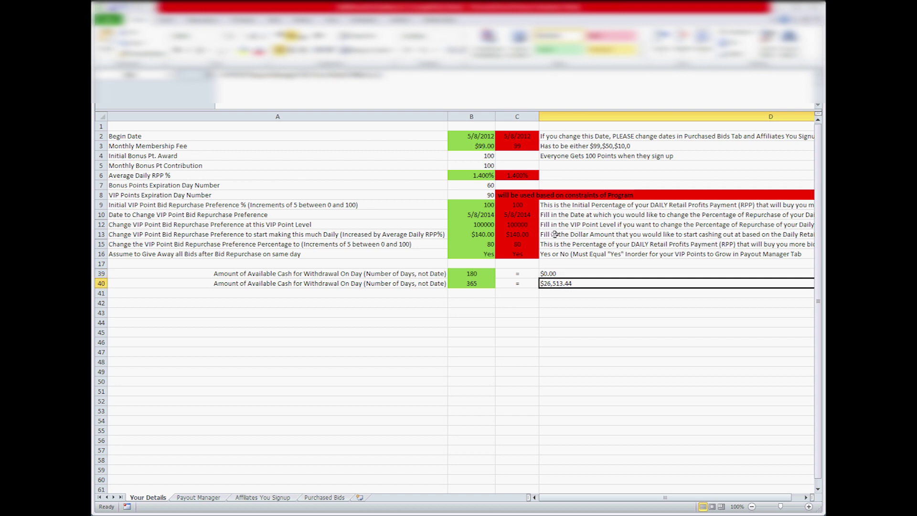
pyautogui.click(481, 175)
pyautogui.write('1')
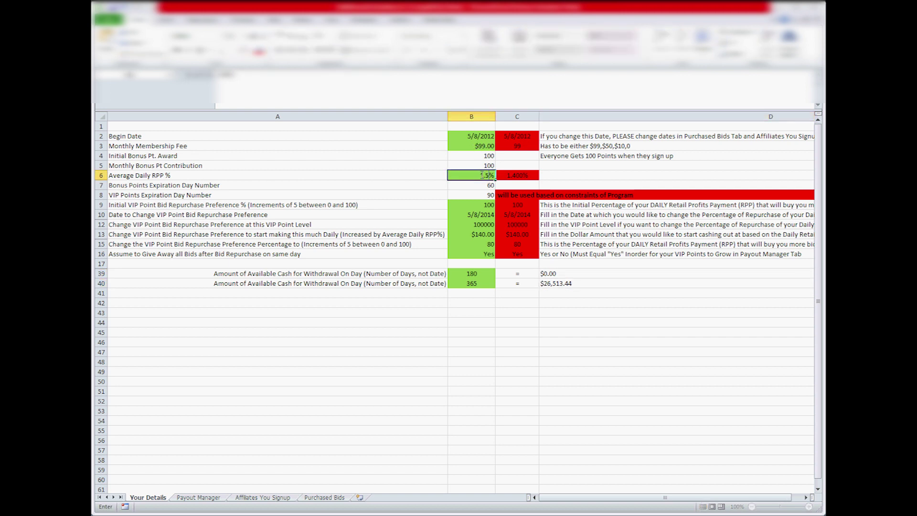
pyautogui.write('.5')
pyautogui.press('Return')
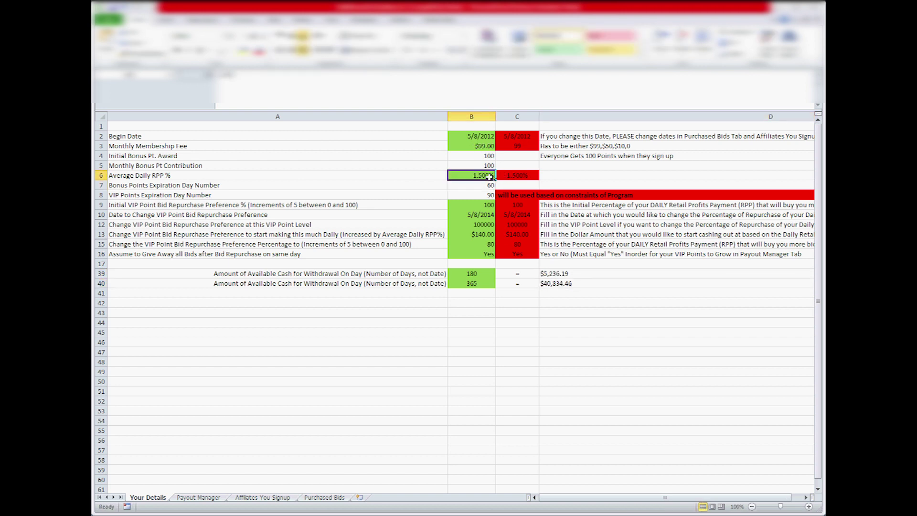